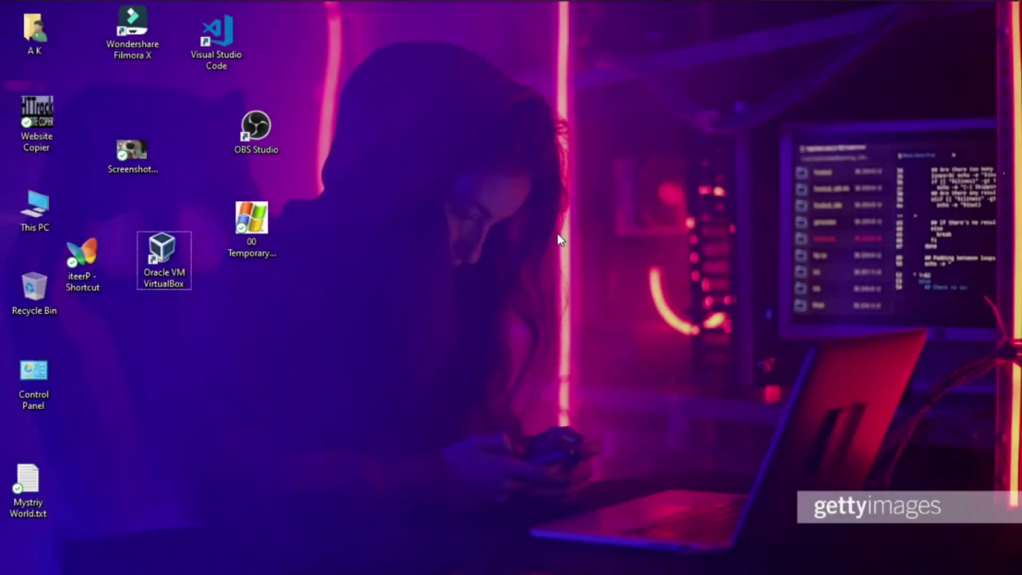
Tidy away the Kali ISO folder window and bring VirtualBox Manager to the front
mouse_move(262, 11)
left_click(302, 76)
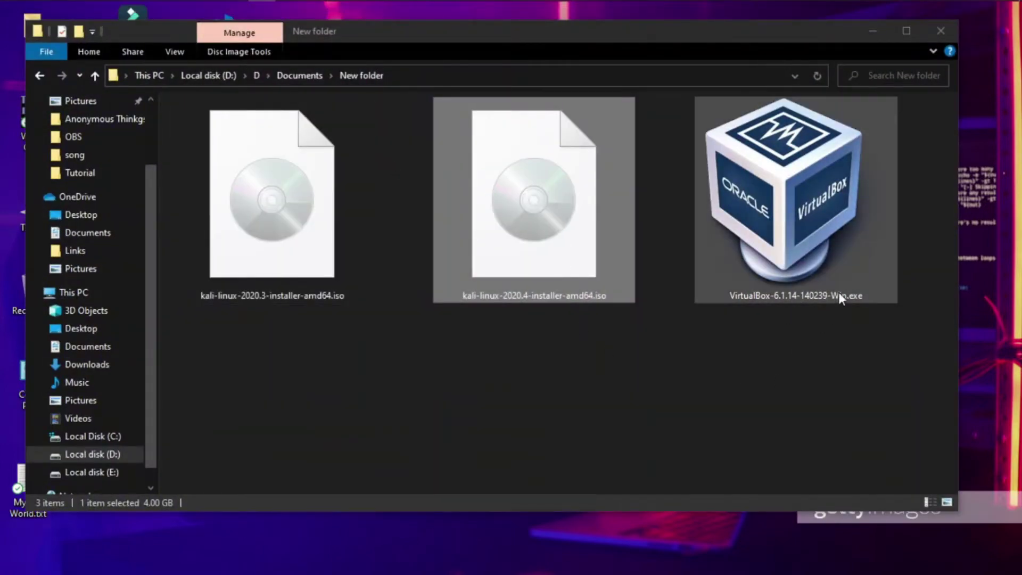
left_click(546, 400)
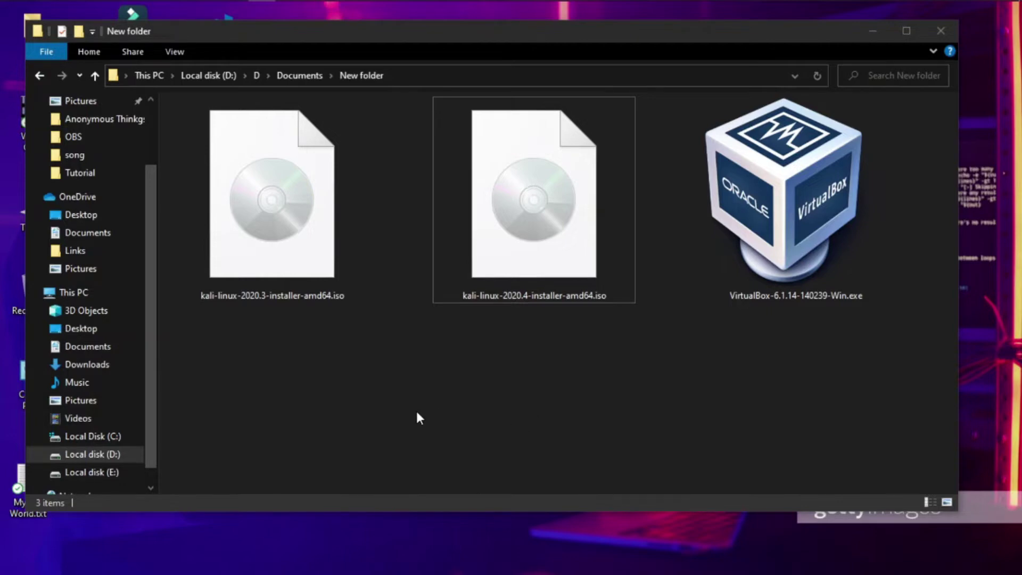
left_click(872, 30)
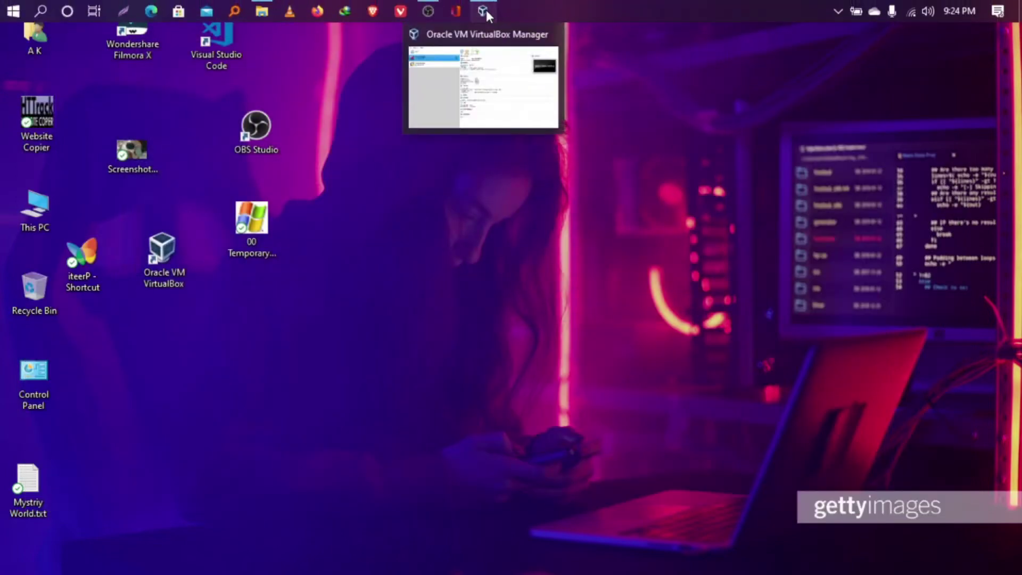
left_click(485, 10)
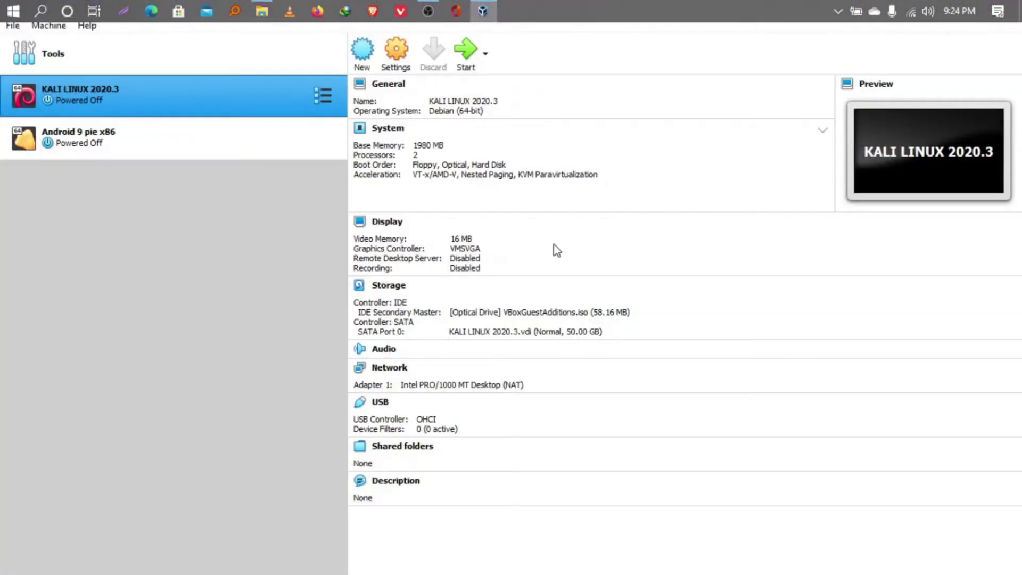
Start a new virtual machine named 'Kali linux 2020.4'
left_click(365, 52)
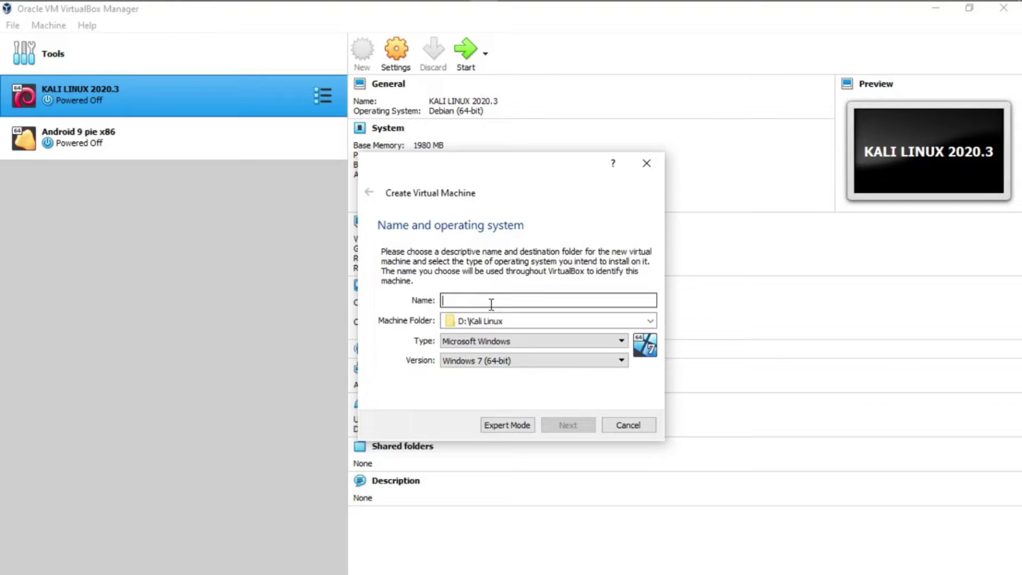
type("ka")
key("BackSpace")
key("BackSpace")
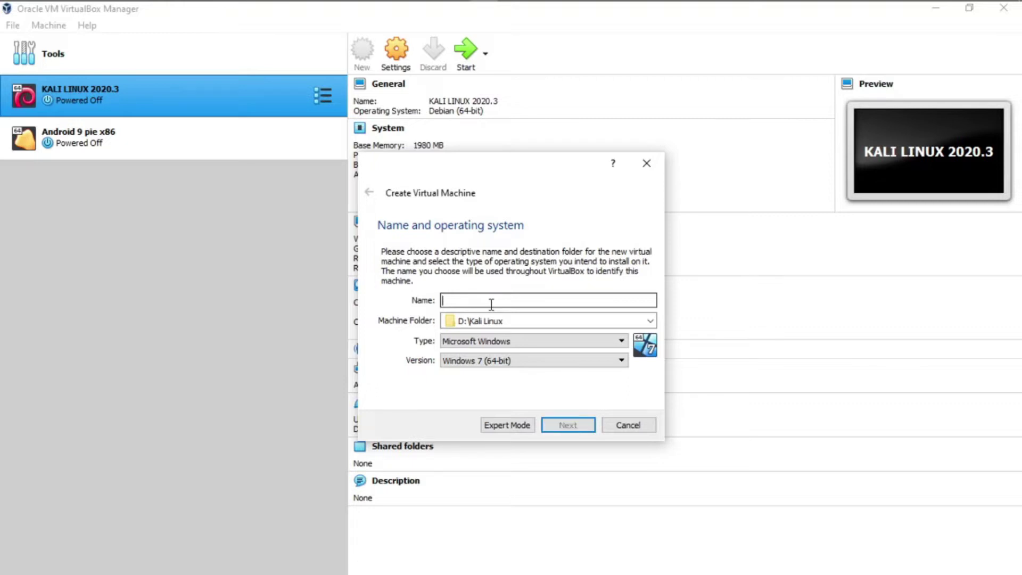
type("Kali linux ")
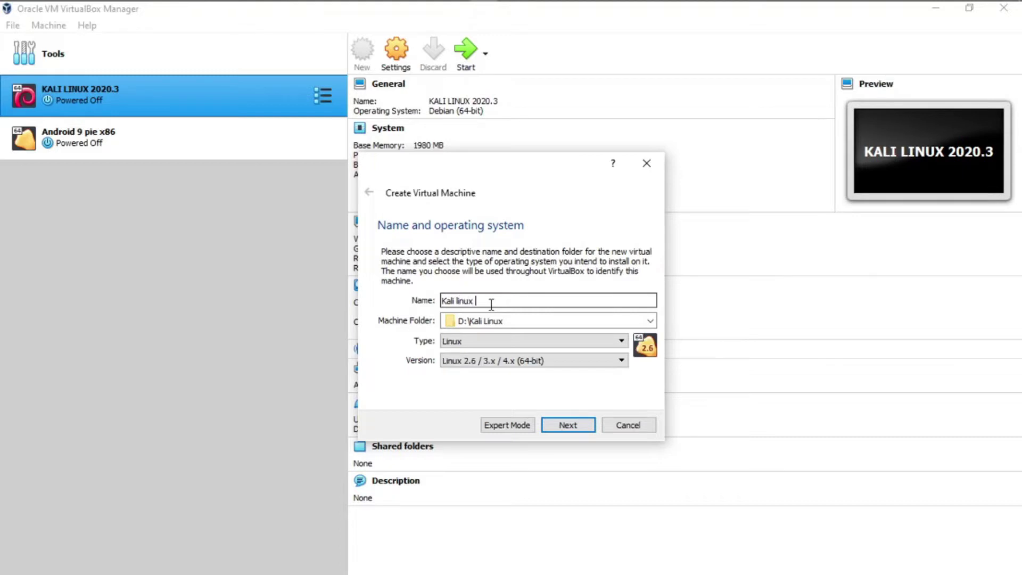
type("2020.4")
Choose Debian (64-bit) as the version and keep the default memory size
left_click(503, 360)
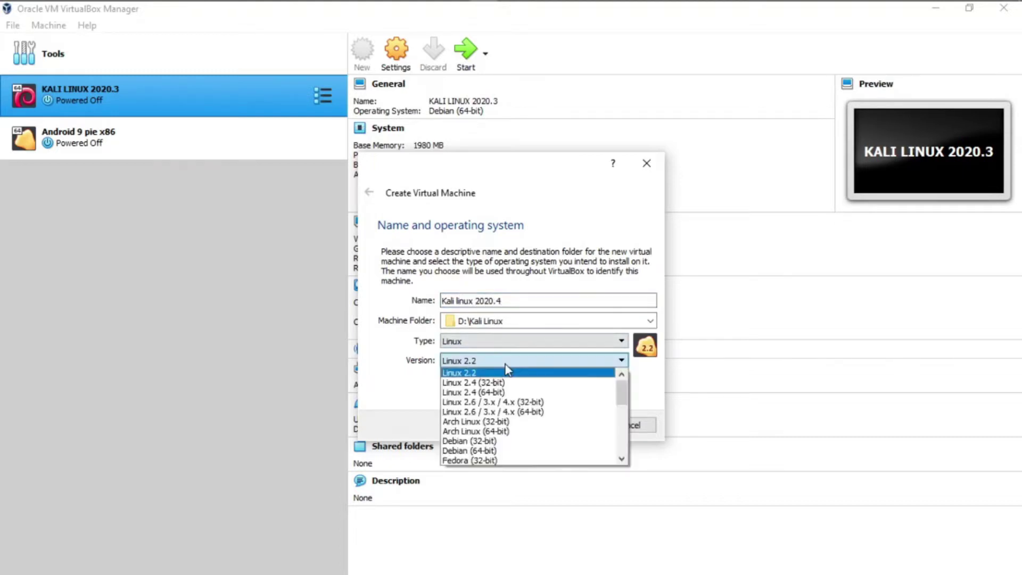
left_click(477, 451)
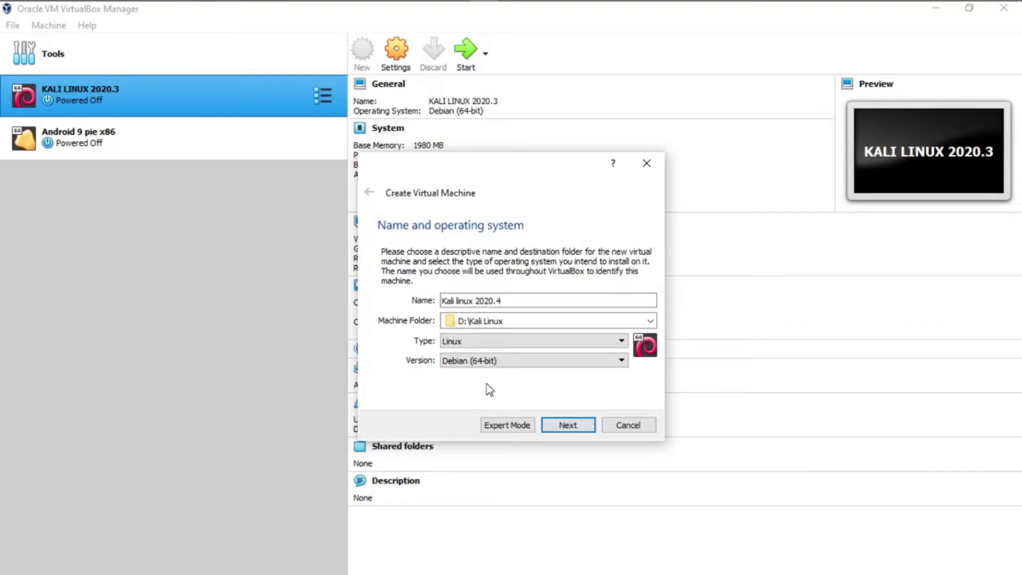
left_click(486, 362)
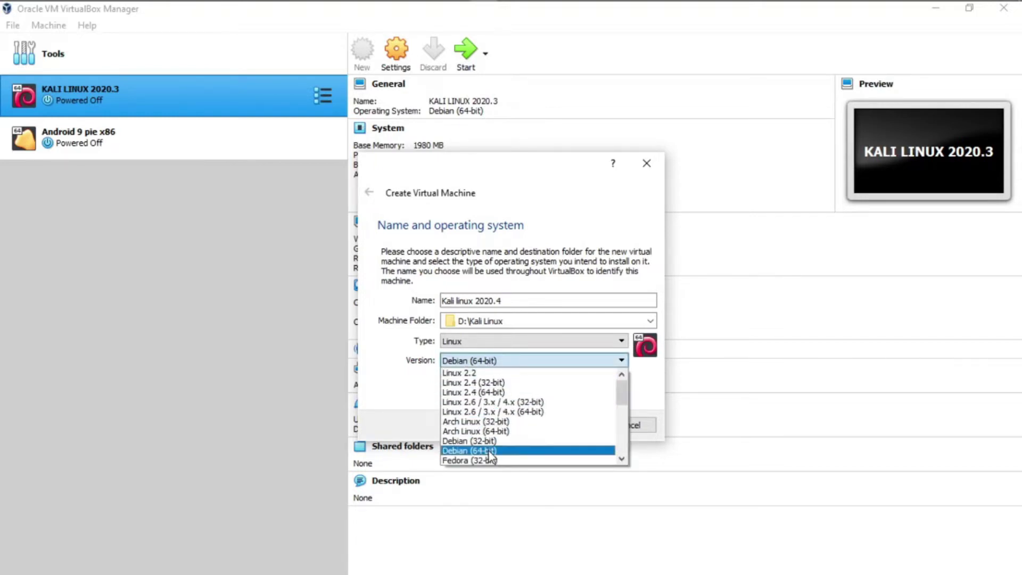
left_click(488, 450)
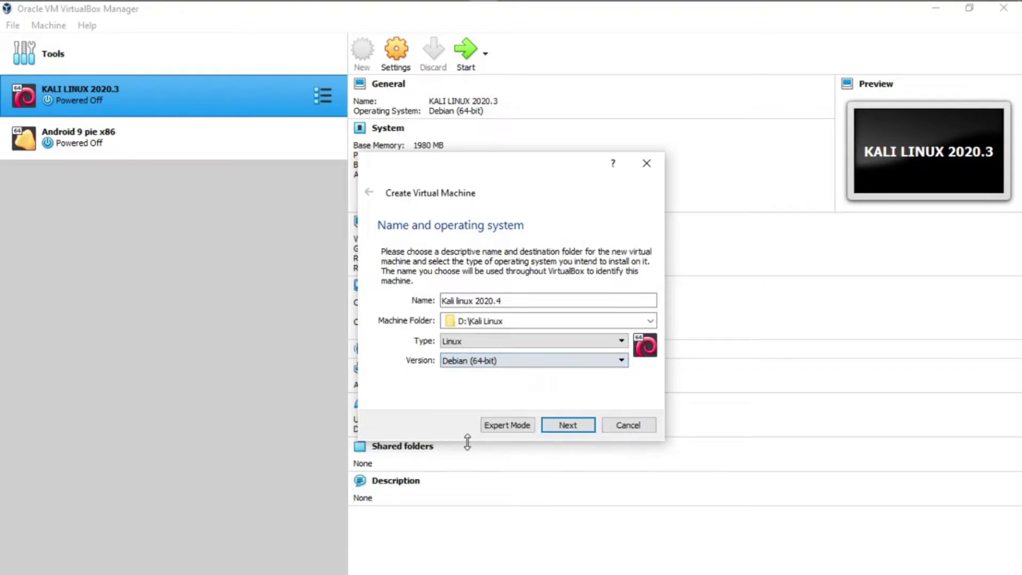
left_click(569, 425)
left_click(568, 426)
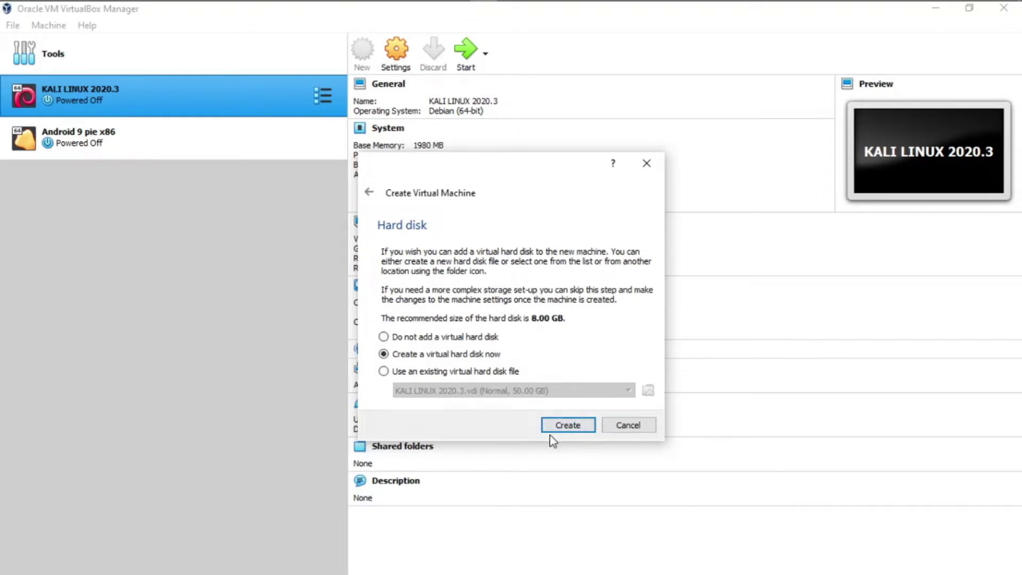
Choose a new dynamically allocated VDI disk and change its size from 8 GB to 30 GB
left_click(571, 429)
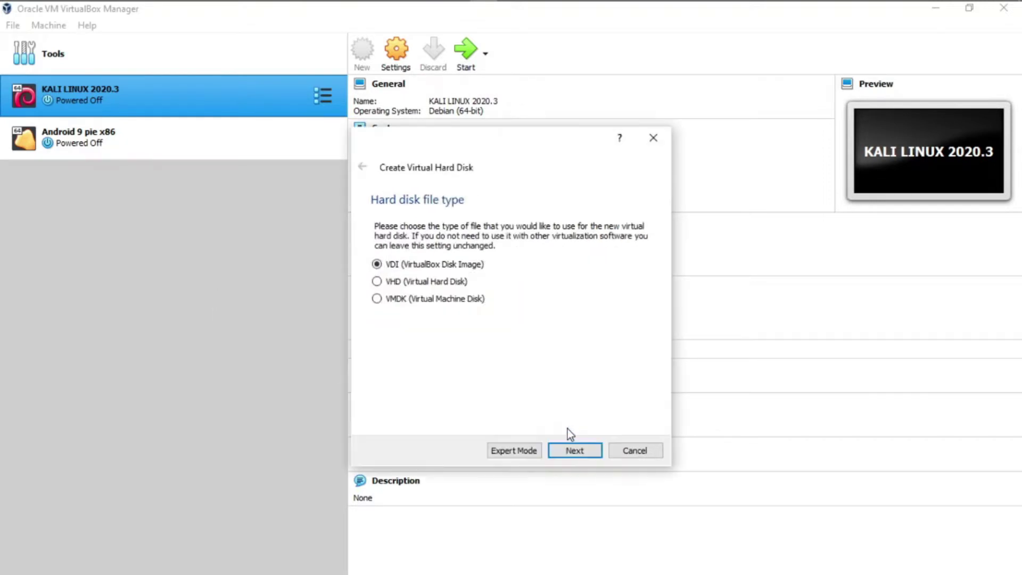
left_click(572, 451)
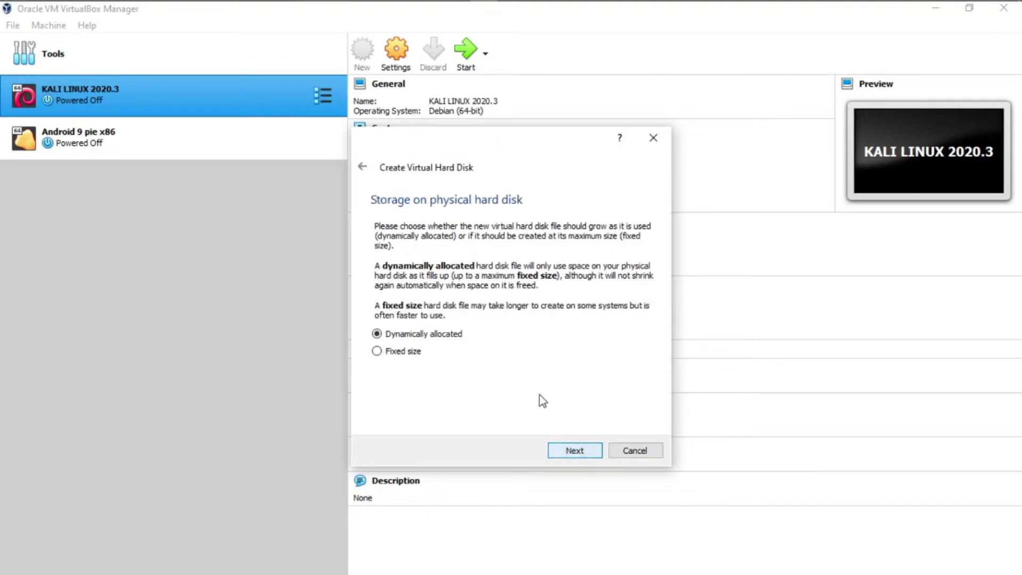
left_click(590, 450)
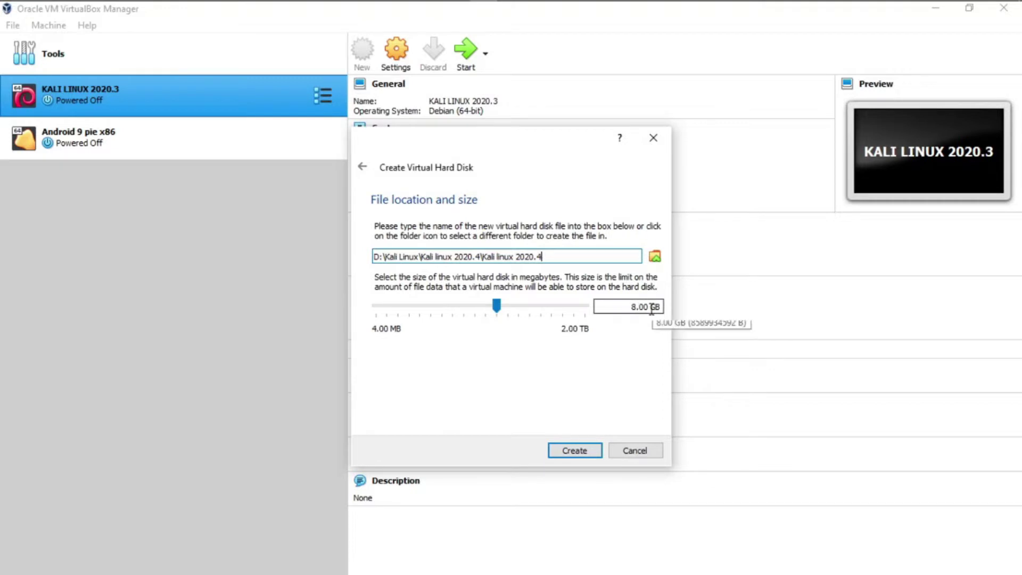
left_click_drag(651, 309, 619, 309)
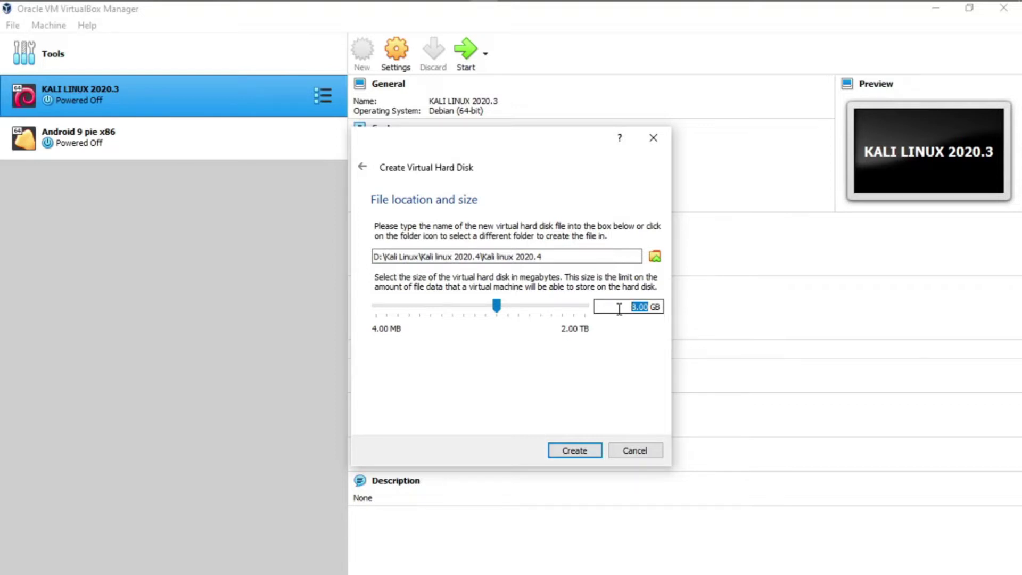
type("30")
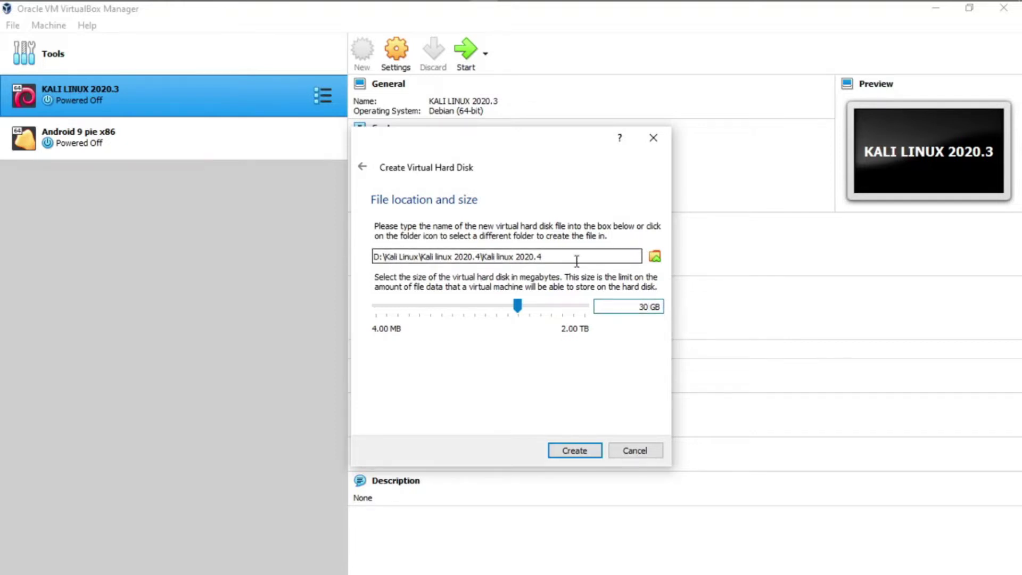
Keep the default disk file location and create the 30 GB disk
left_click(554, 259)
left_click(654, 257)
scroll(405, 290, "down", 5)
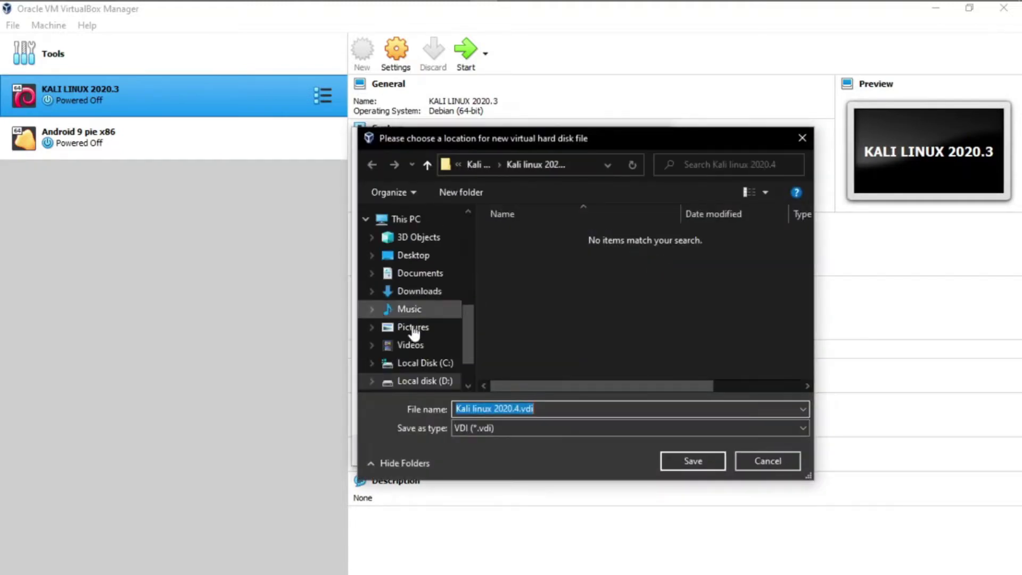
scroll(416, 330, "down", 2)
scroll(441, 330, "up", 3)
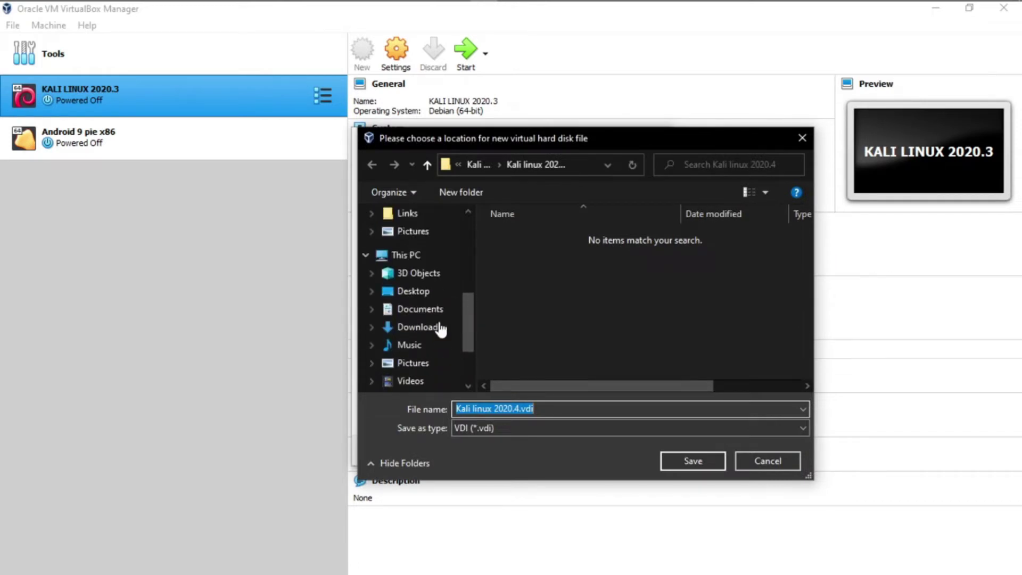
scroll(440, 330, "up", 1)
left_click(409, 273)
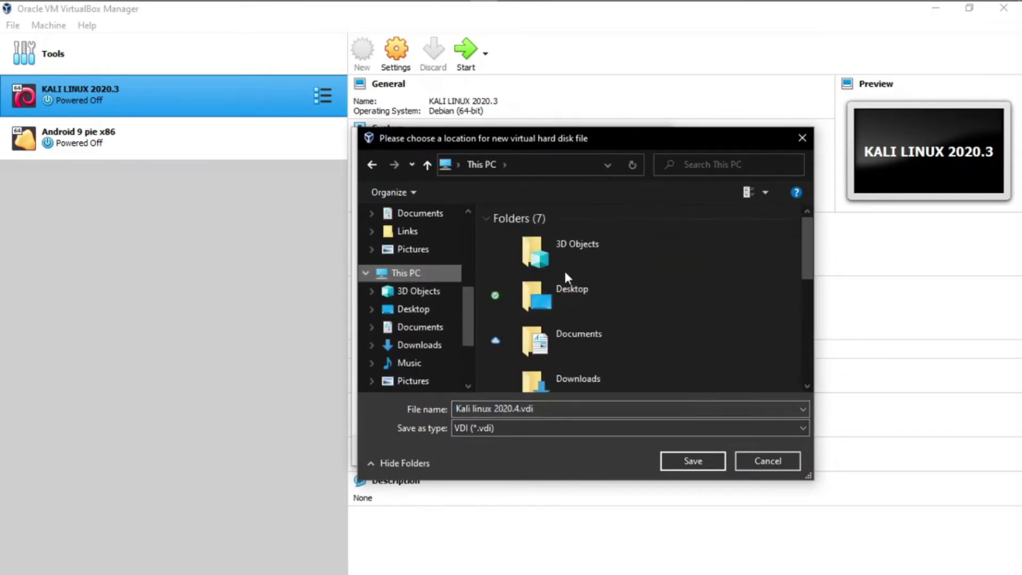
scroll(612, 298, "down", 5)
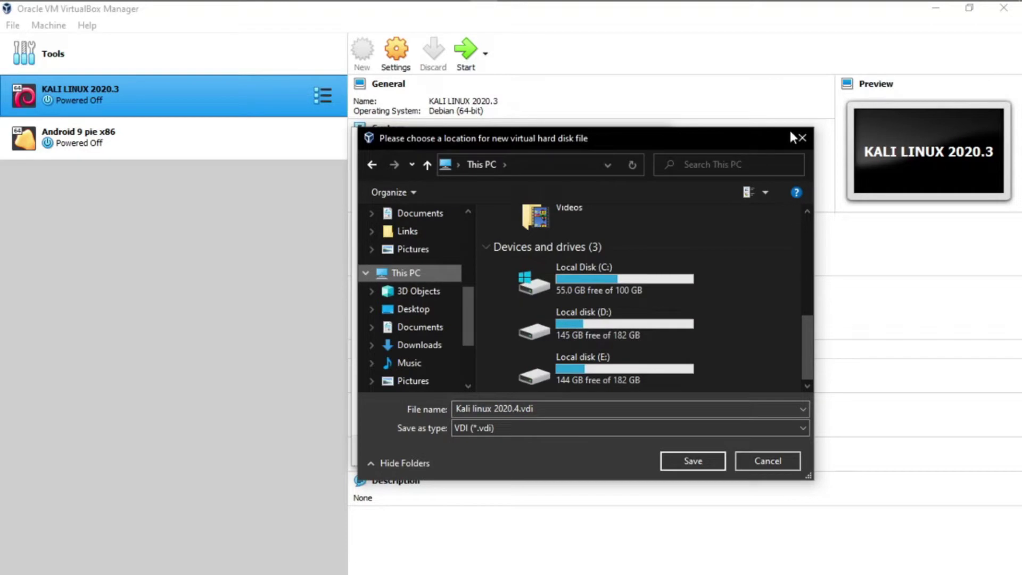
left_click(802, 139)
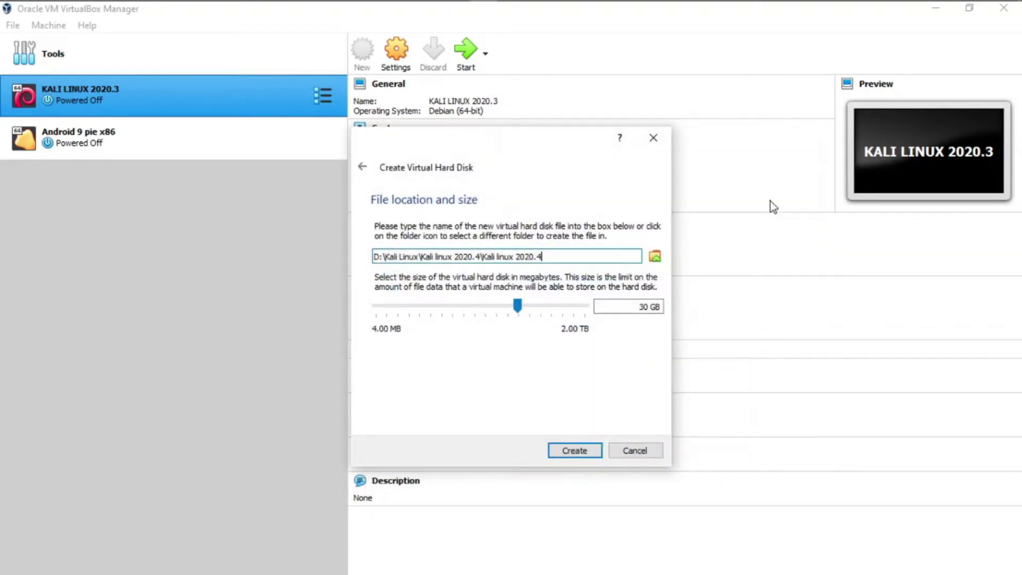
left_click(582, 452)
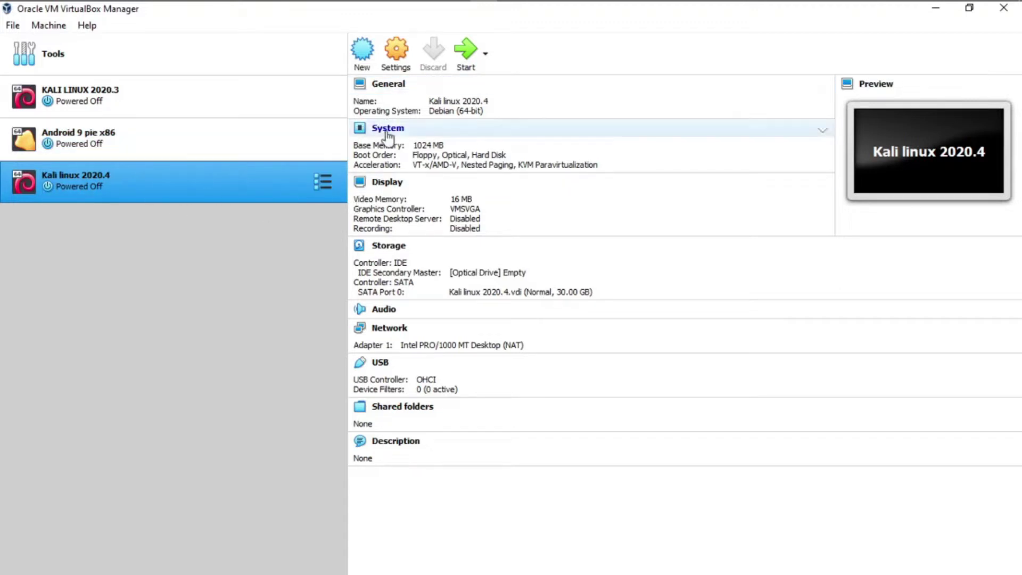
In the VM's General > Advanced settings, make Shared Clipboard and Drag'n'Drop Bidirectional
left_click(401, 59)
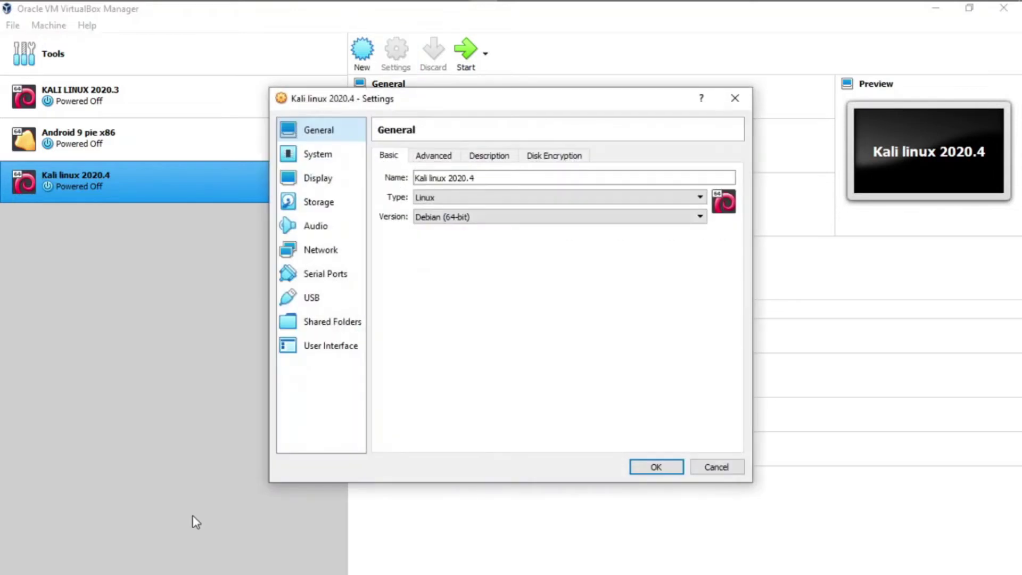
left_click(436, 157)
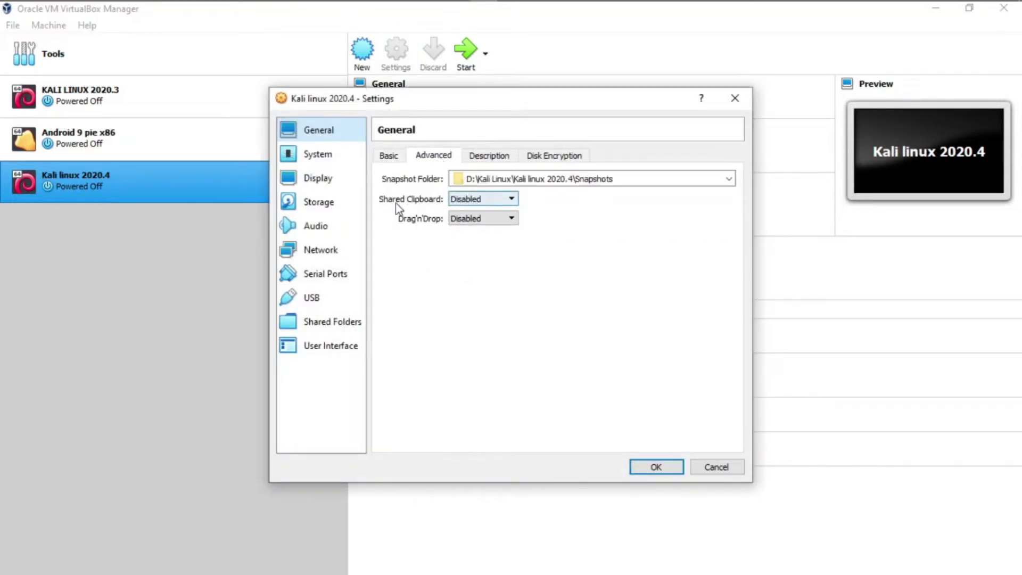
left_click(469, 202)
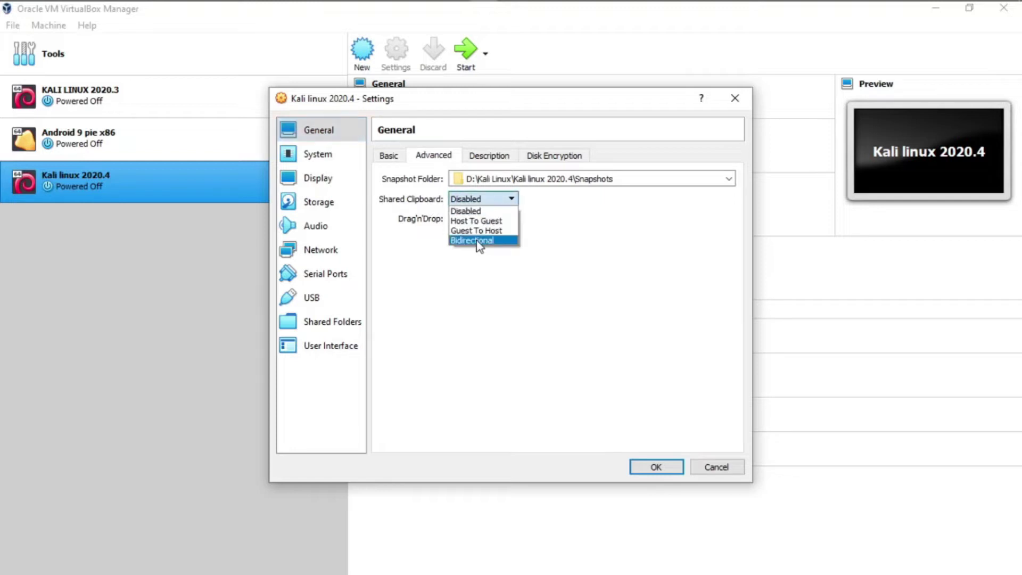
left_click(479, 240)
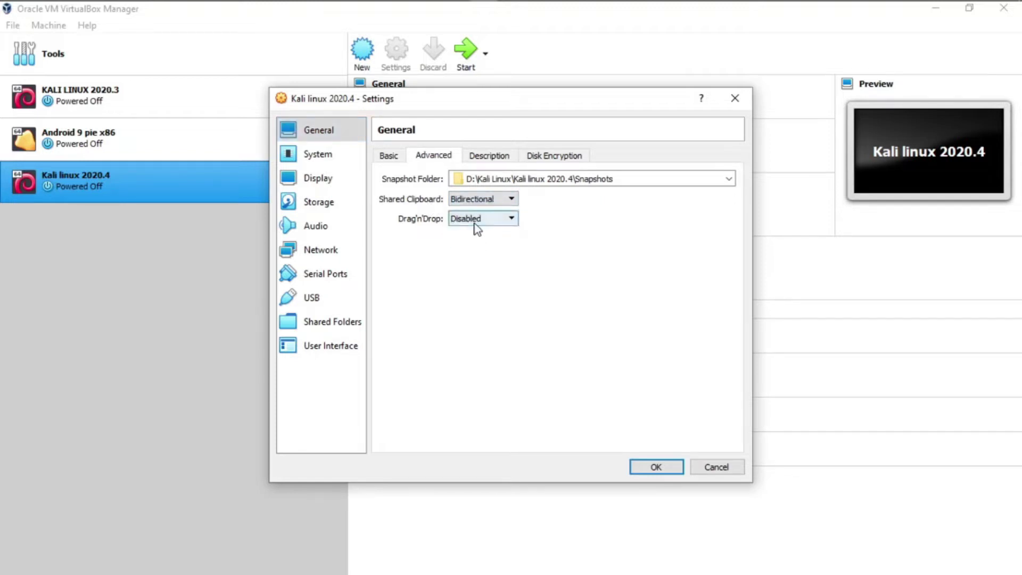
left_click(476, 220)
left_click(480, 261)
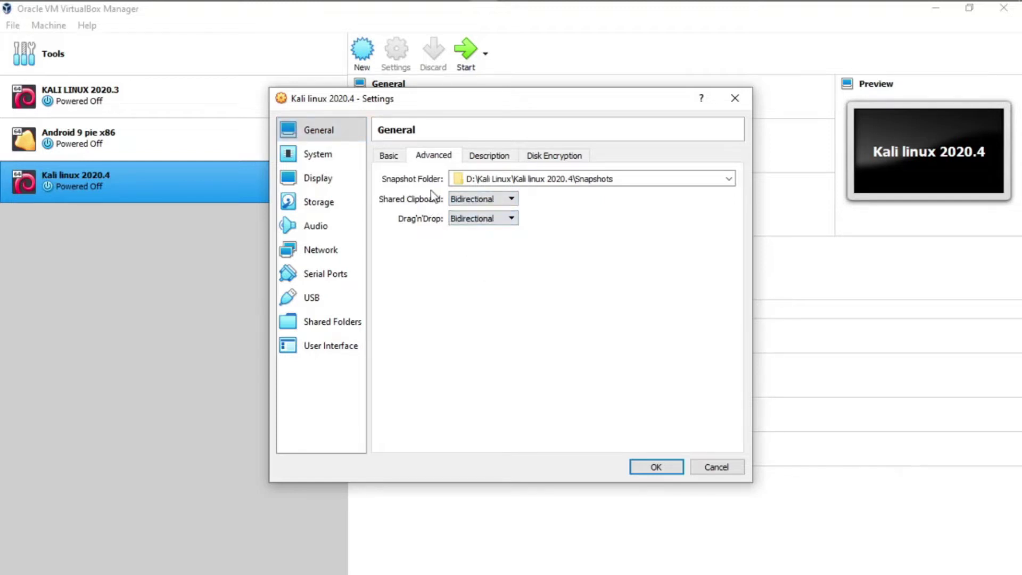
In System settings, raise base memory to 1115 MB and set Processor(s) to 2
left_click(314, 159)
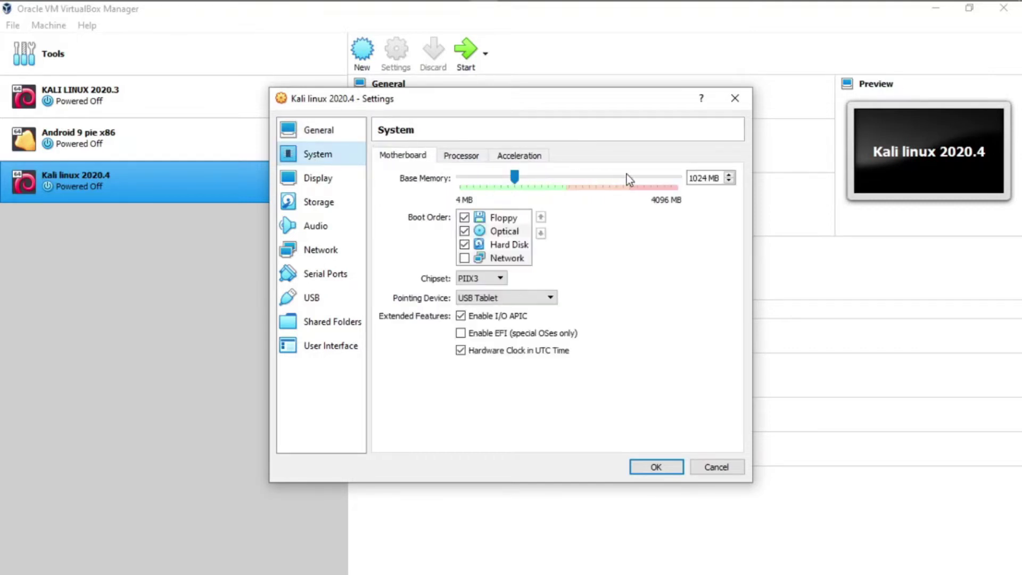
left_click_drag(514, 177, 517, 174)
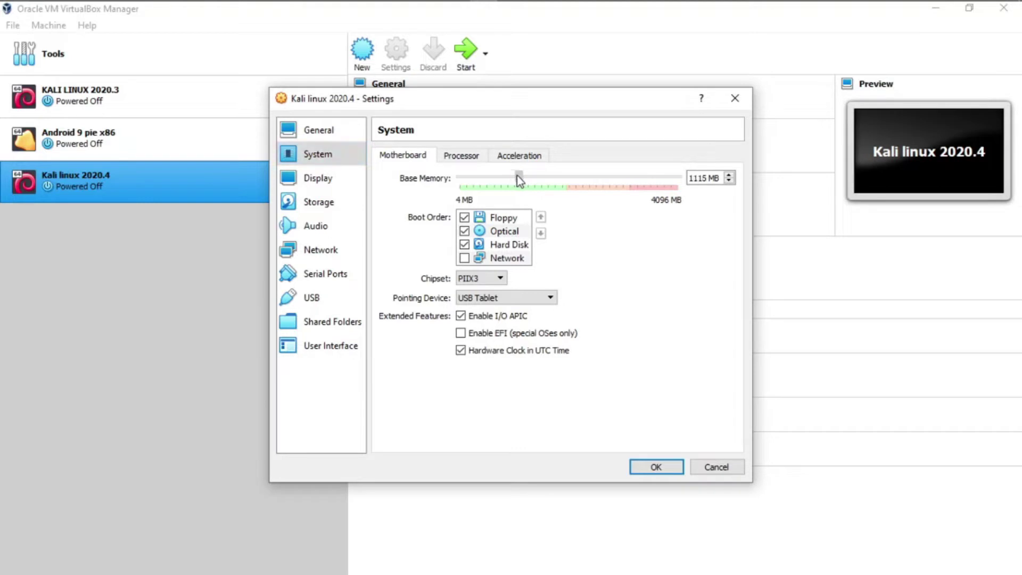
left_click(460, 159)
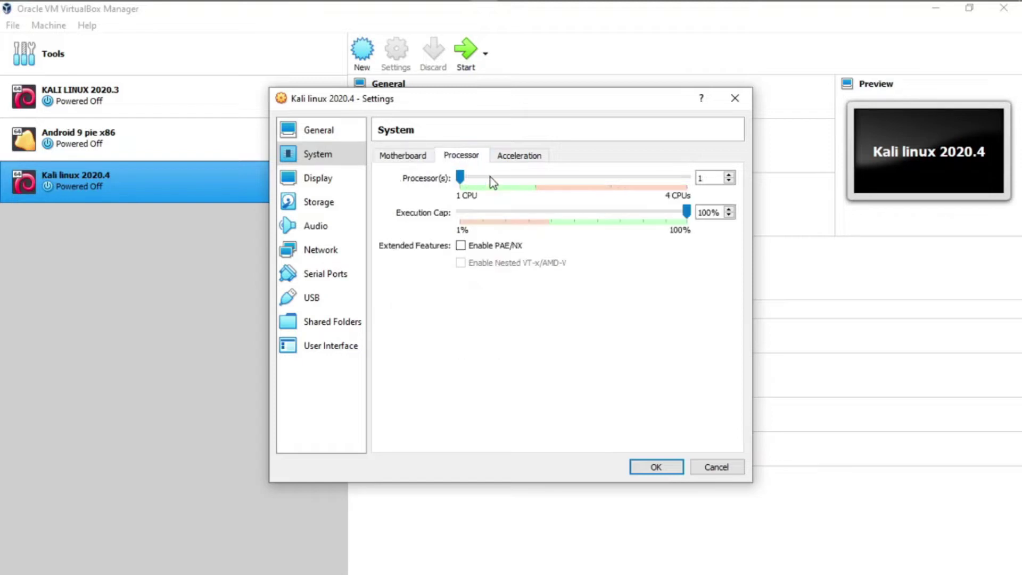
left_click(535, 176)
Select the empty IDE optical drive in Storage and browse Local disk (D:) for a disk image
left_click(326, 210)
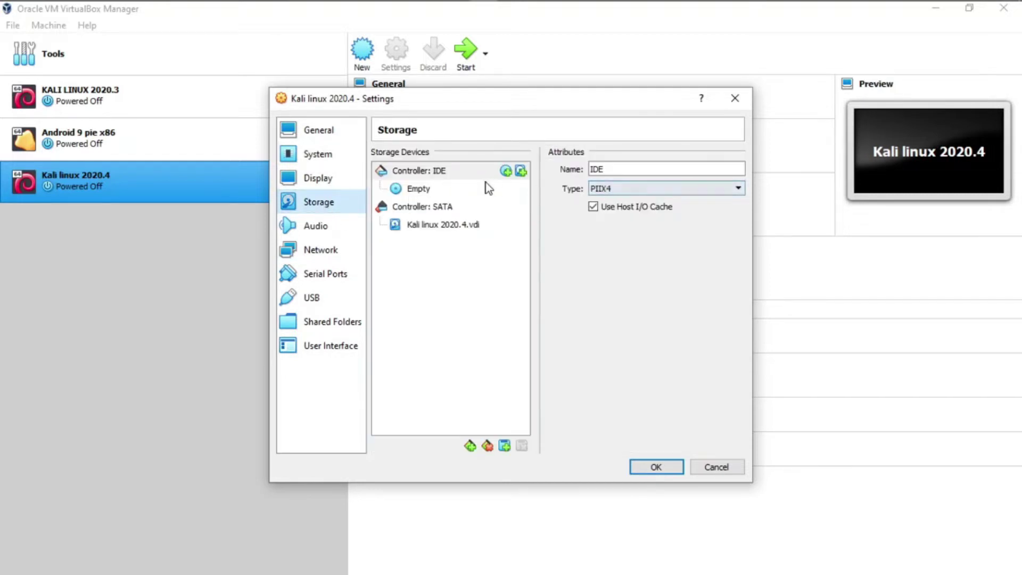
left_click(420, 190)
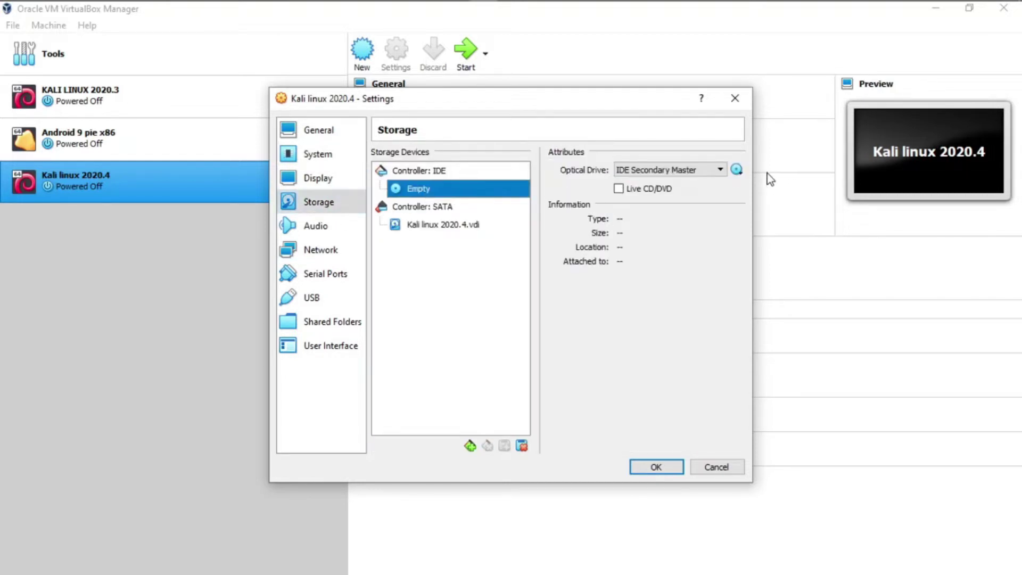
left_click(736, 170)
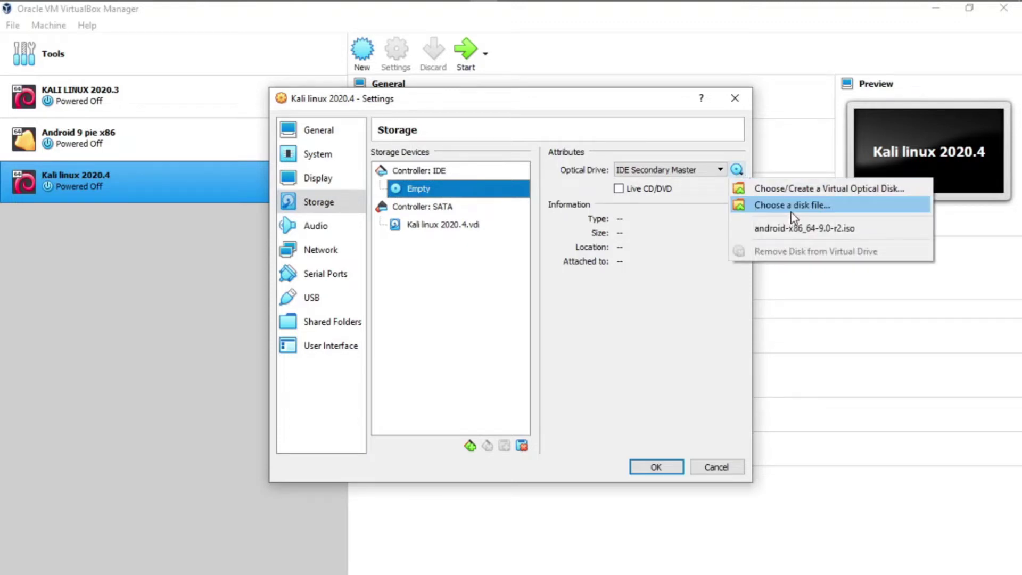
left_click(828, 211)
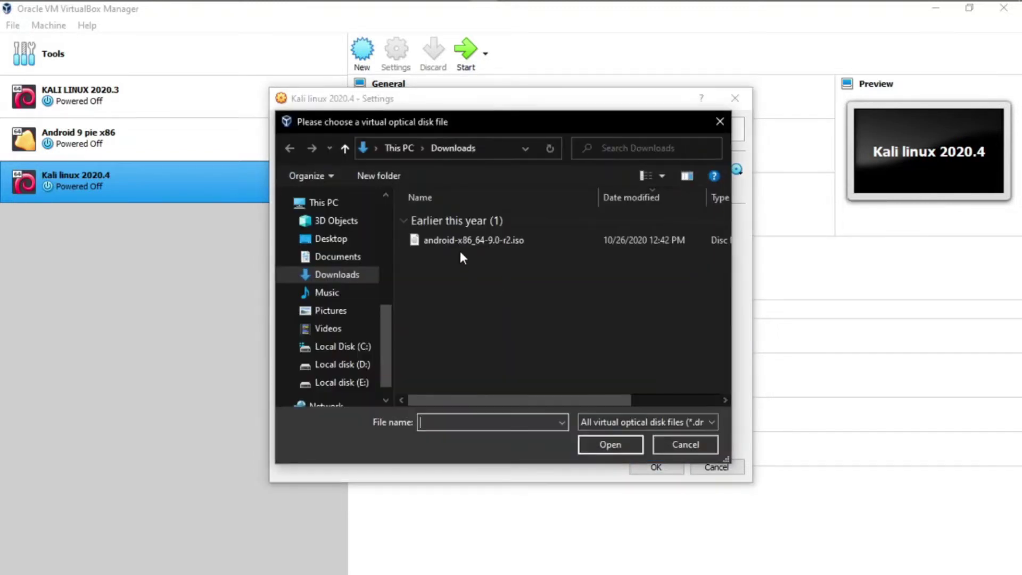
left_click(356, 366)
left_click(430, 219)
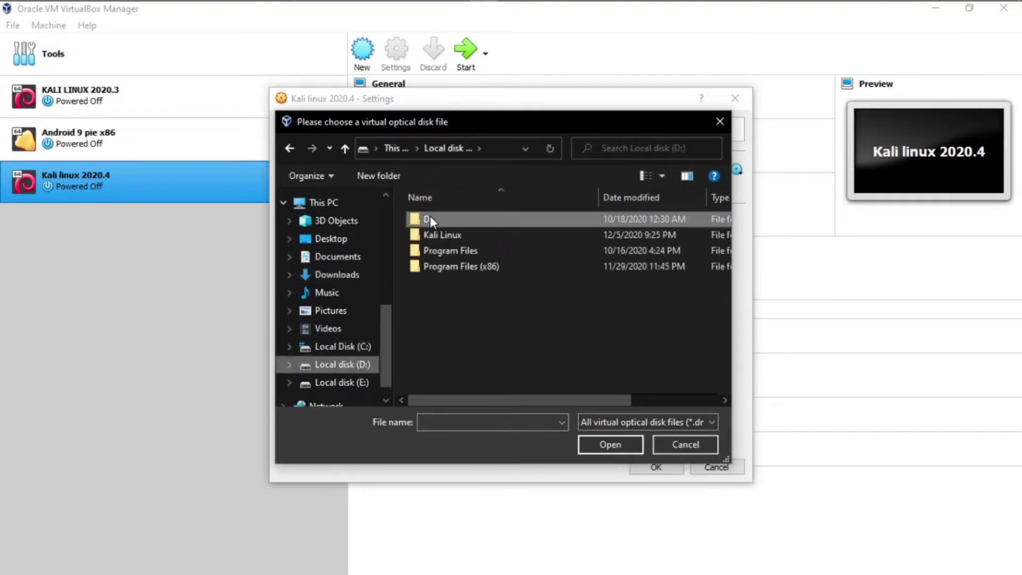
left_click(432, 221)
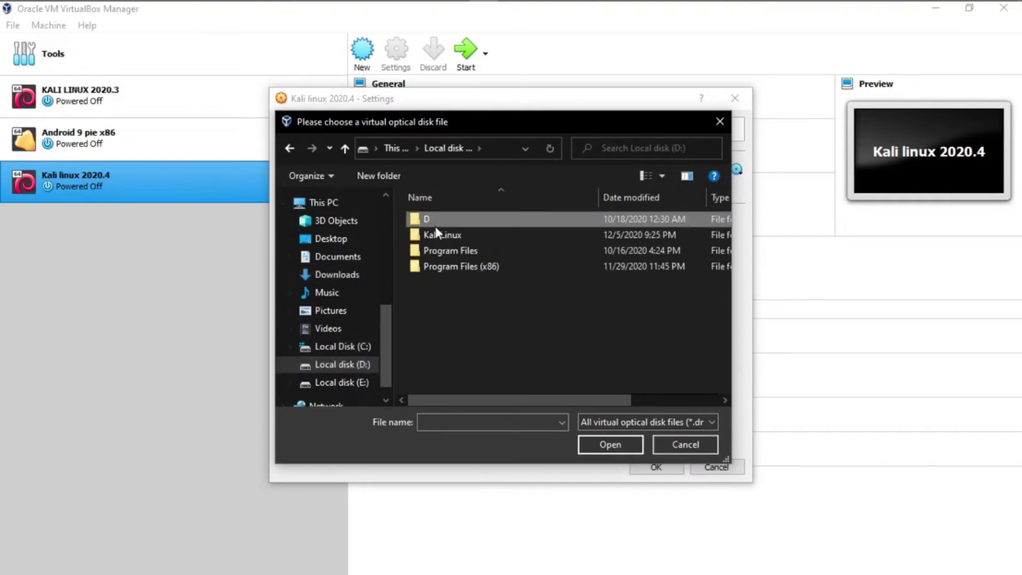
Attach kali-linux-2020.4-installer-amd64.iso from D\Documents\New folder and save the settings
left_click(462, 310)
double_click(465, 218)
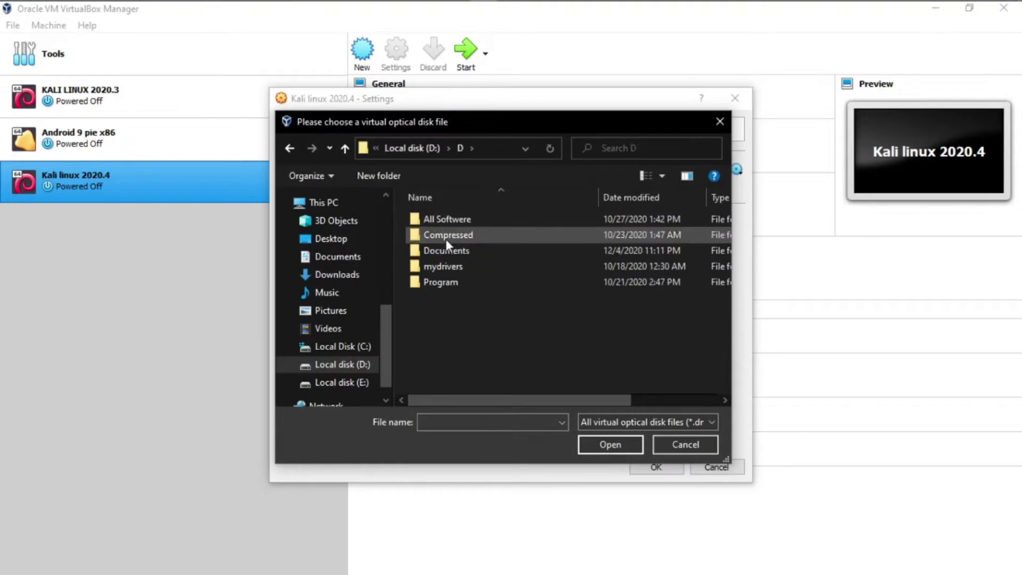
double_click(446, 249)
double_click(441, 234)
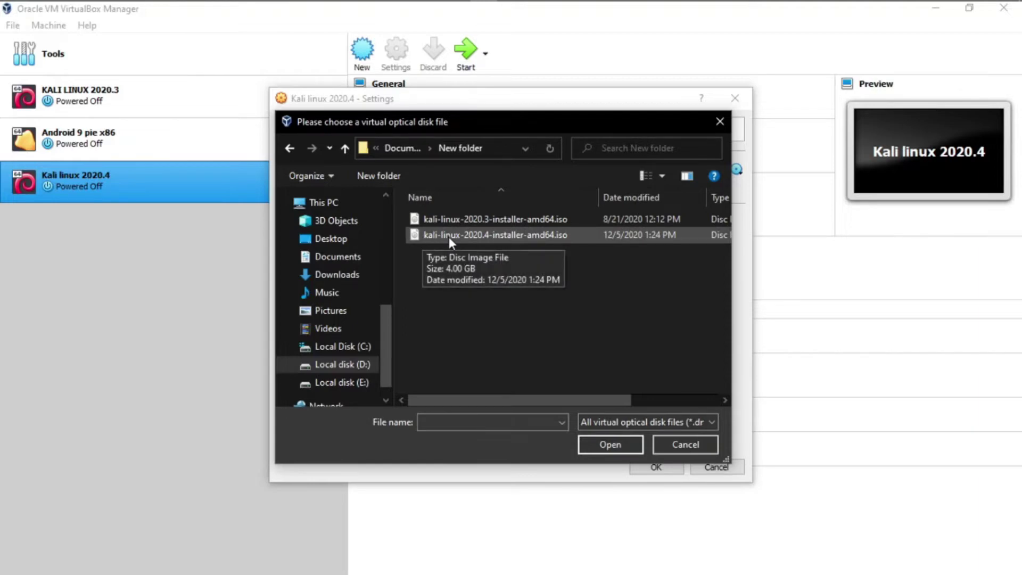
left_click(490, 236)
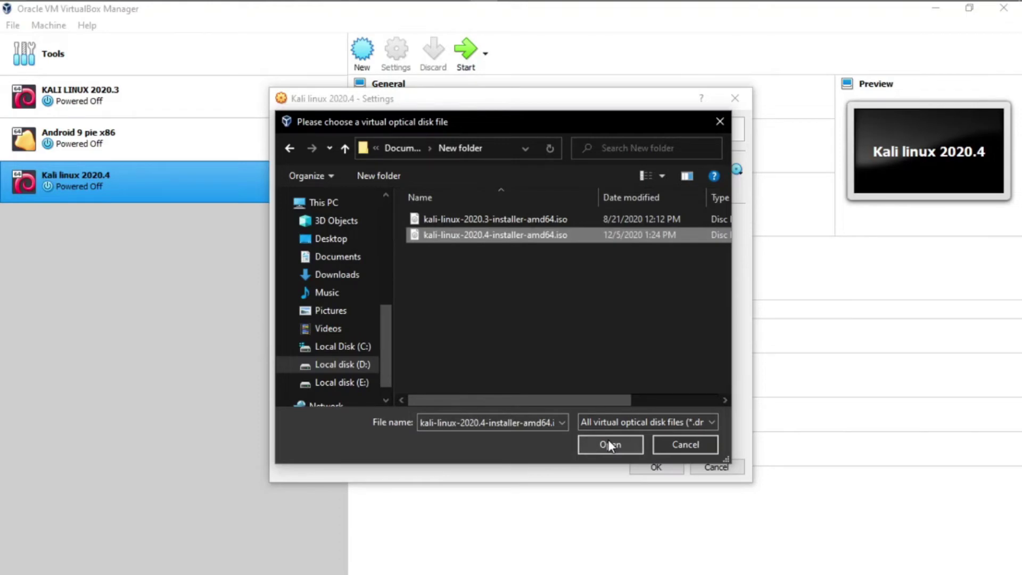
left_click(608, 440)
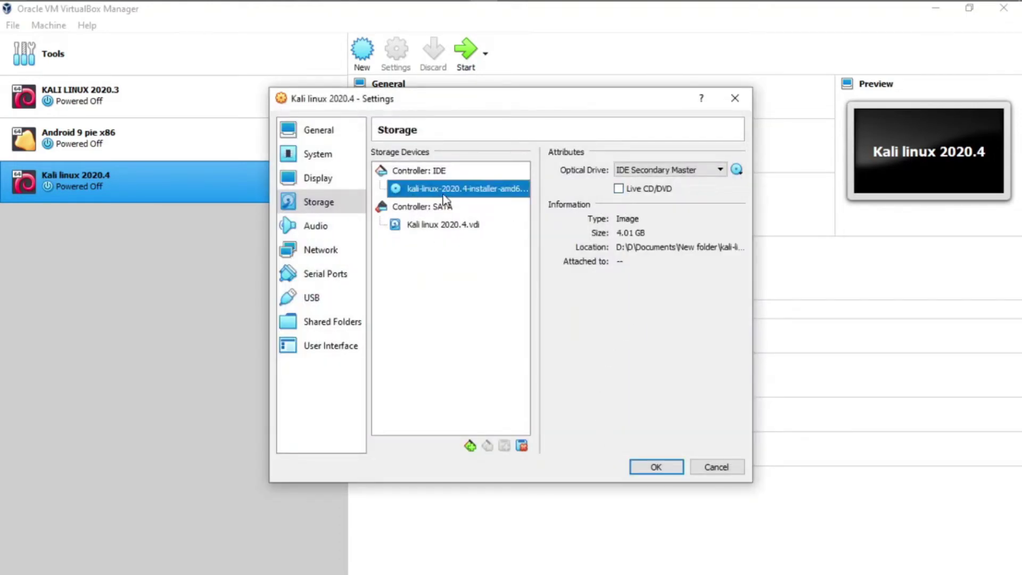
left_click(656, 468)
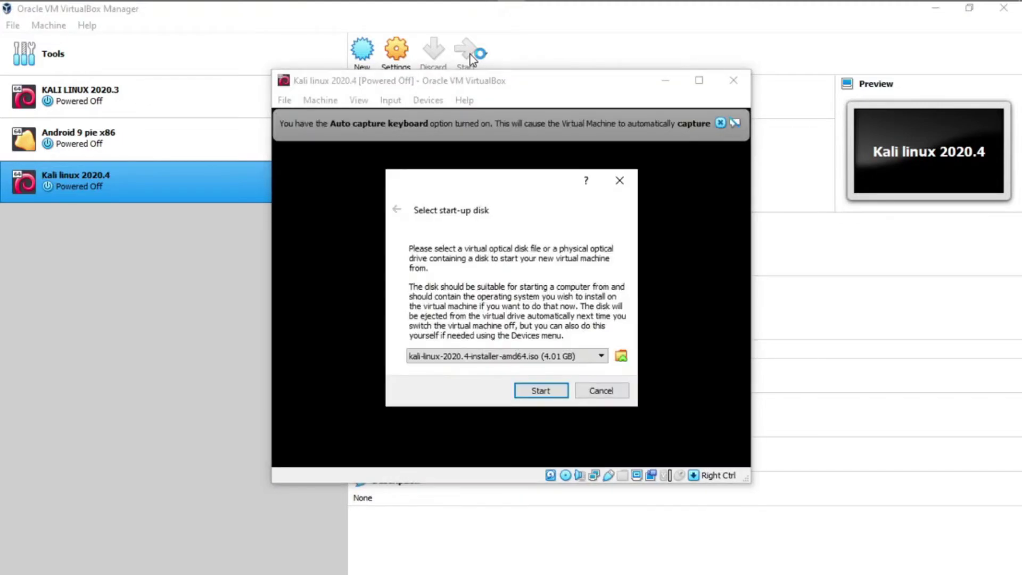
Boot the VM from the Kali ISO selected in the start-up disk dialog
left_click(541, 391)
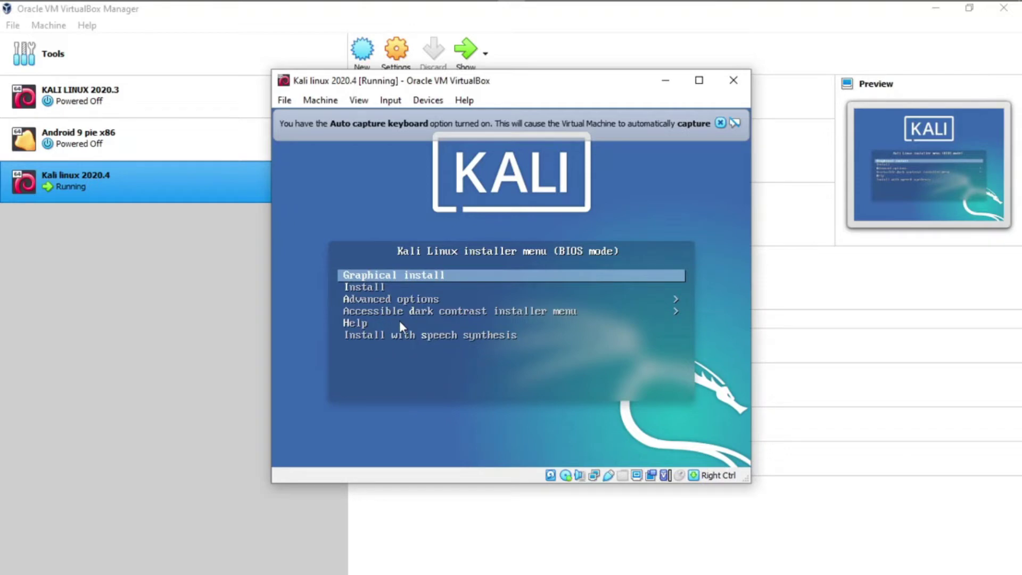
Choose Graphical install and dismiss the keyboard and mouse capture notices
key("Return")
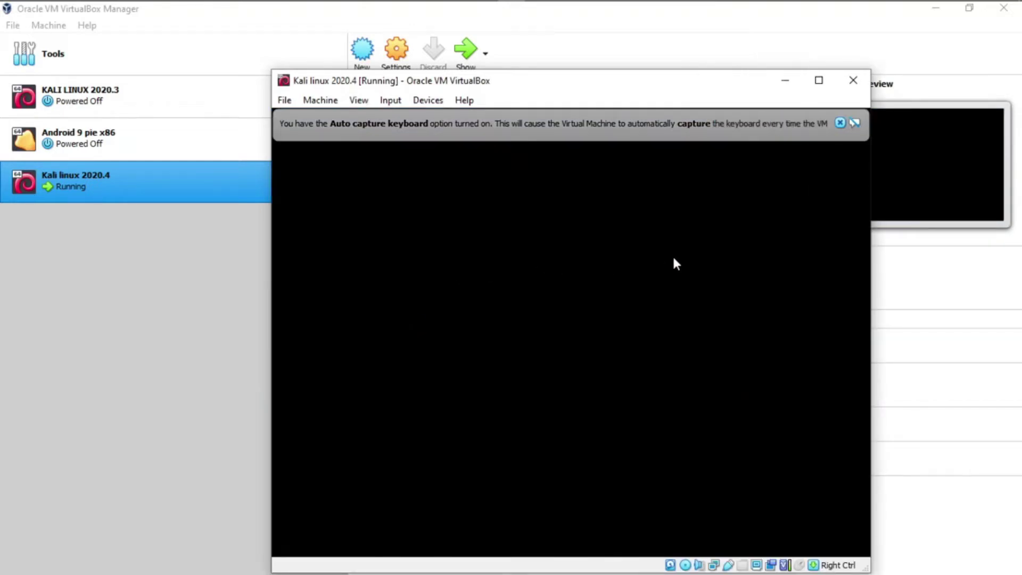
left_click(840, 123)
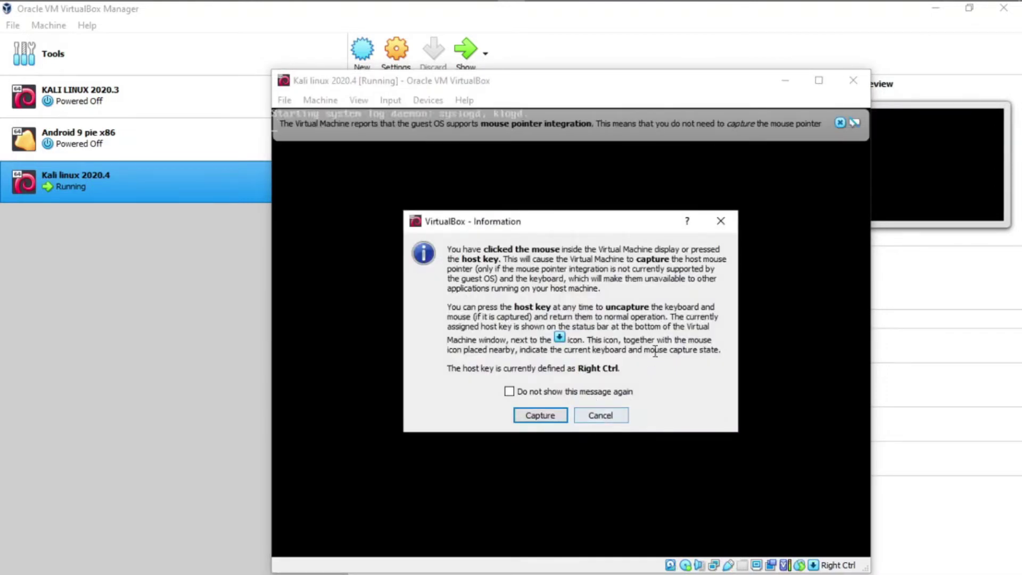
left_click(721, 221)
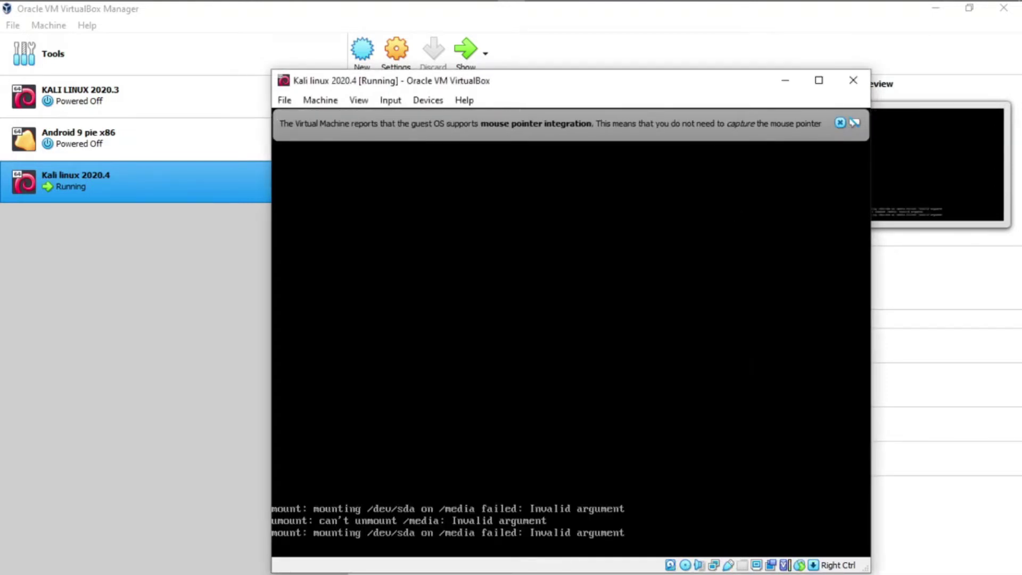
left_click(841, 122)
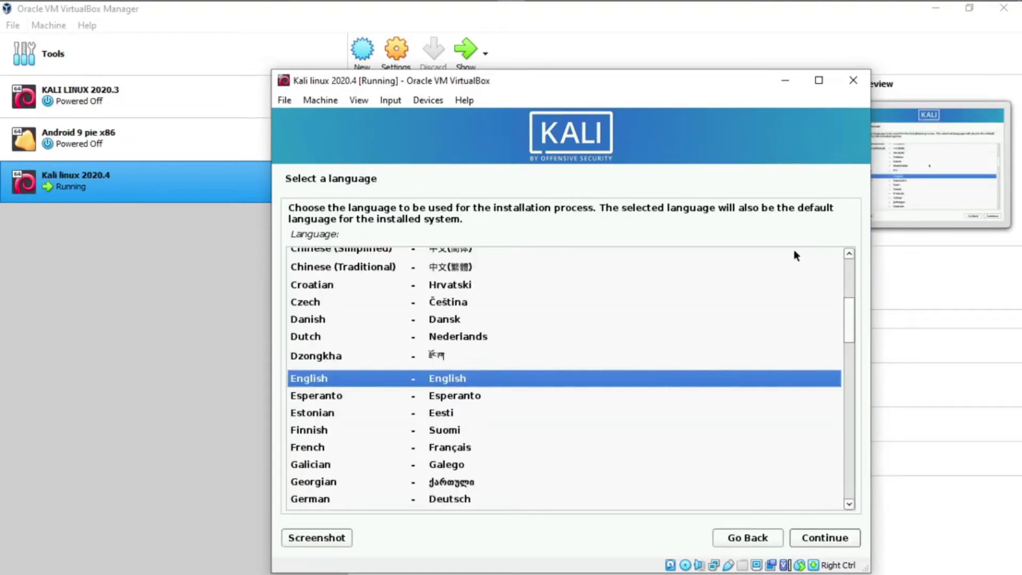
Accept English, United States and American English keymap, then move the VM window up-left
left_click(848, 541)
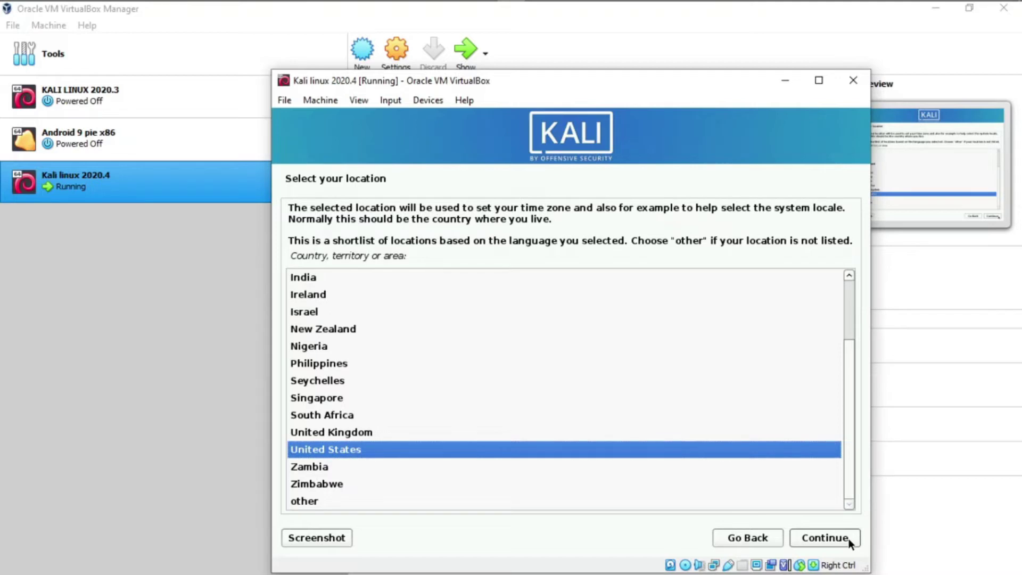
left_click(848, 540)
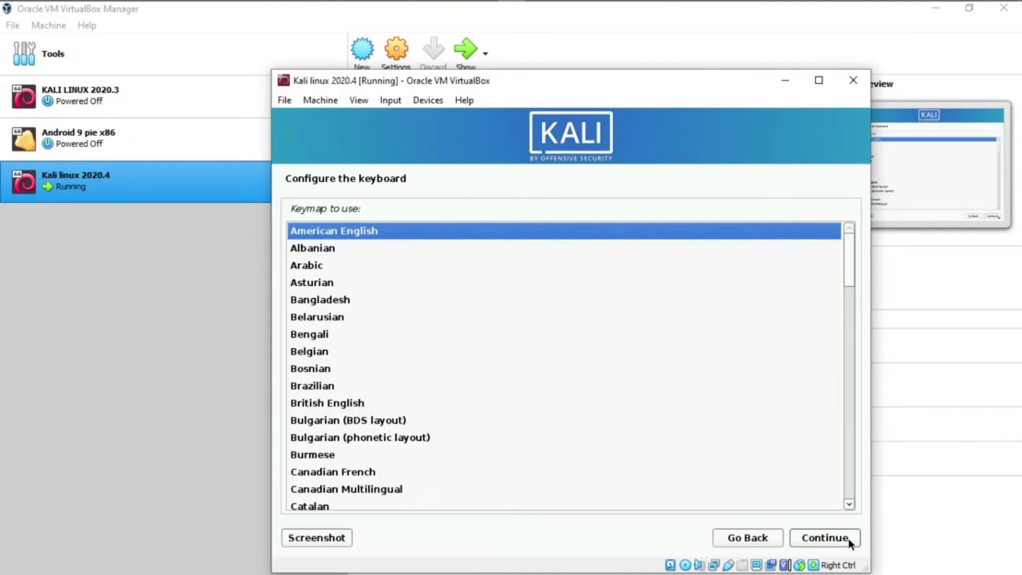
left_click(848, 538)
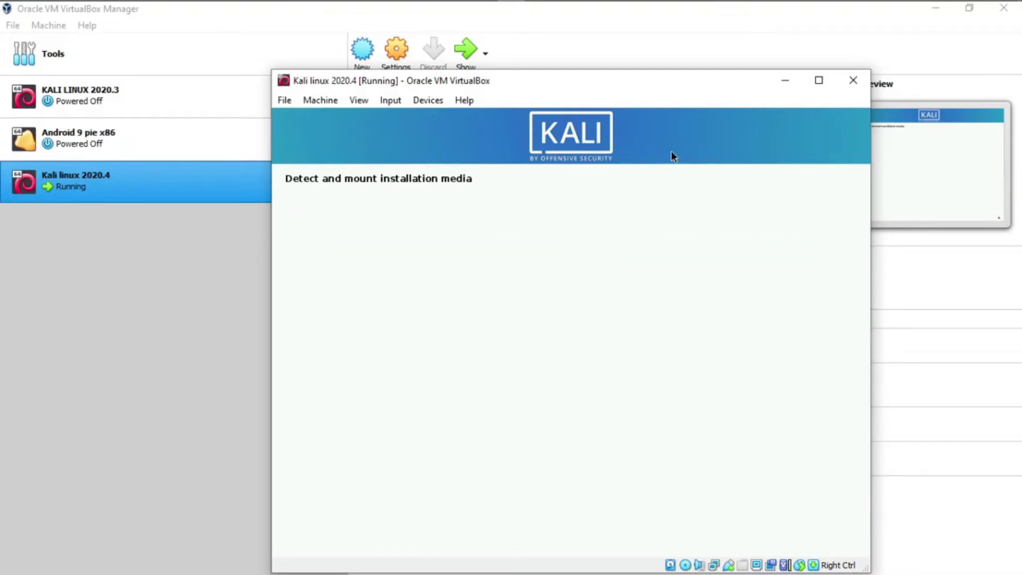
left_click_drag(614, 89, 568, 63)
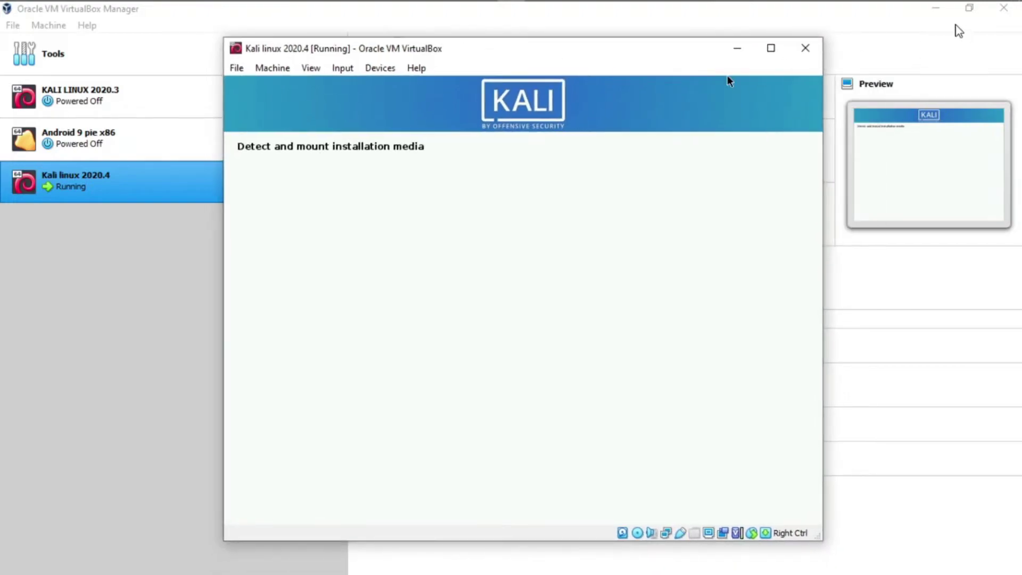
Minimize the VirtualBox Manager while the installer configures the network
left_click(935, 8)
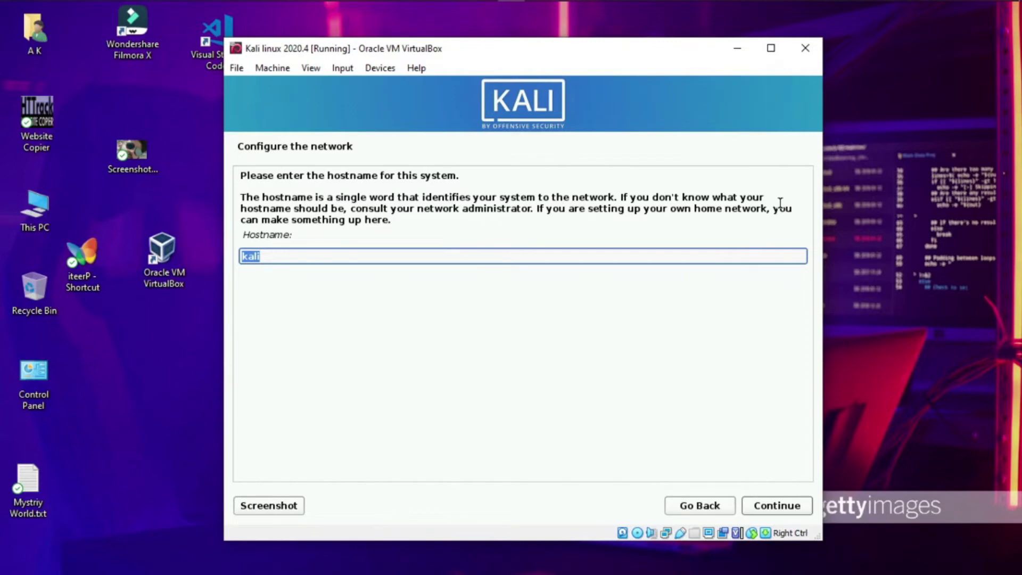
Accept 'kali' as the hostname and leave the domain name blank
key("Return")
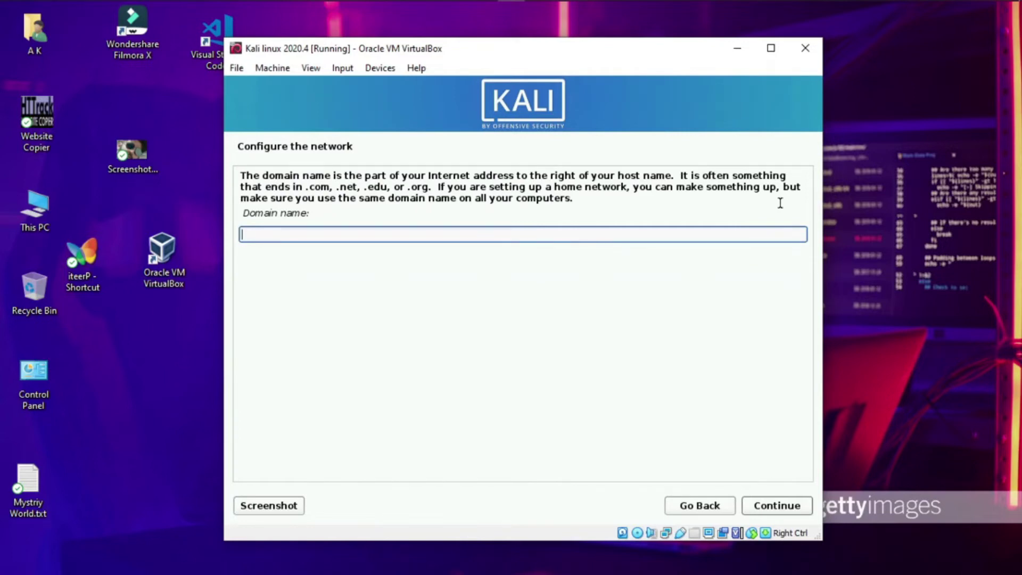
key("Return")
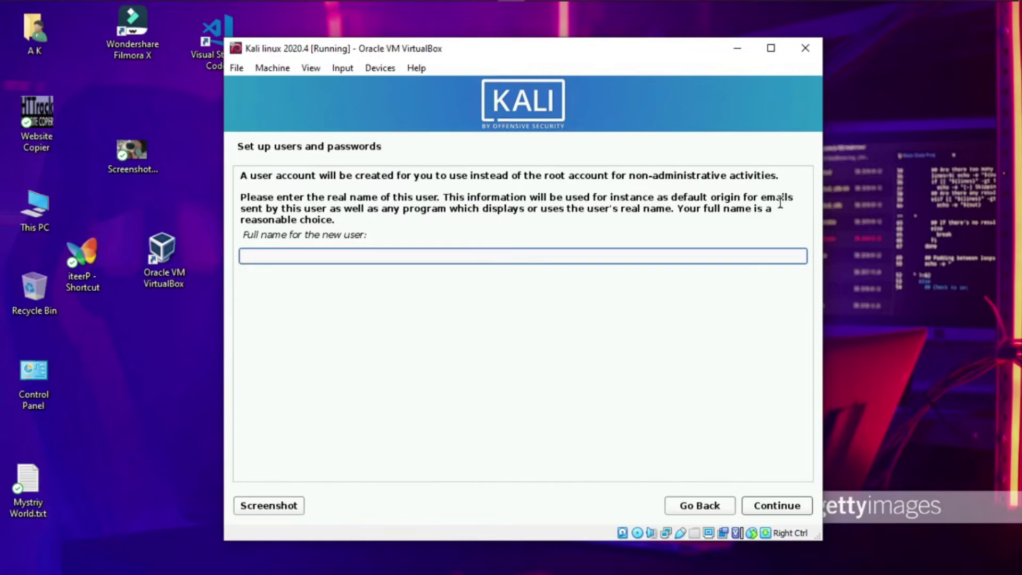
Enter the new user's full name and accept the default username
type("Anonymous Think")
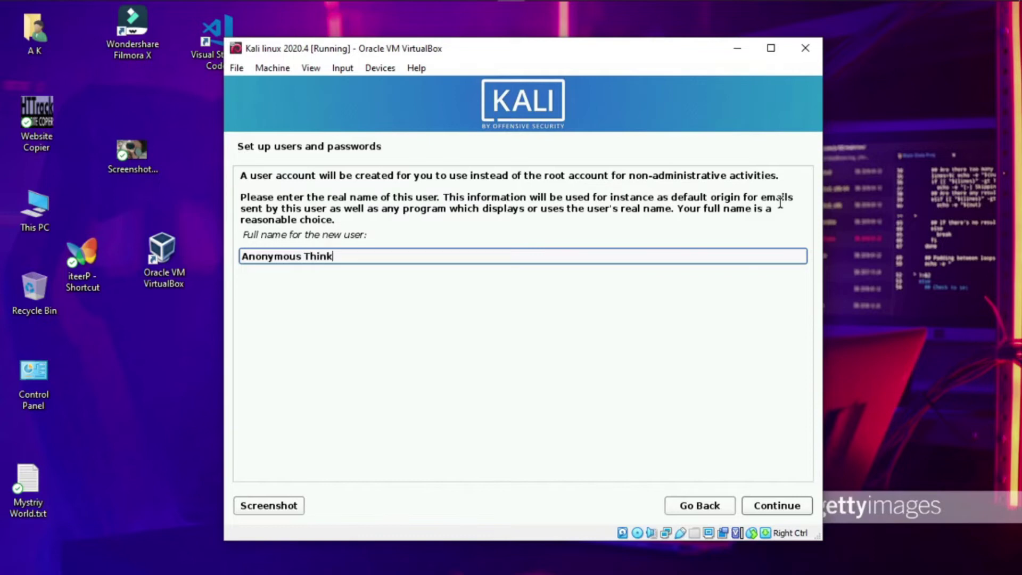
type("gs")
key("Return")
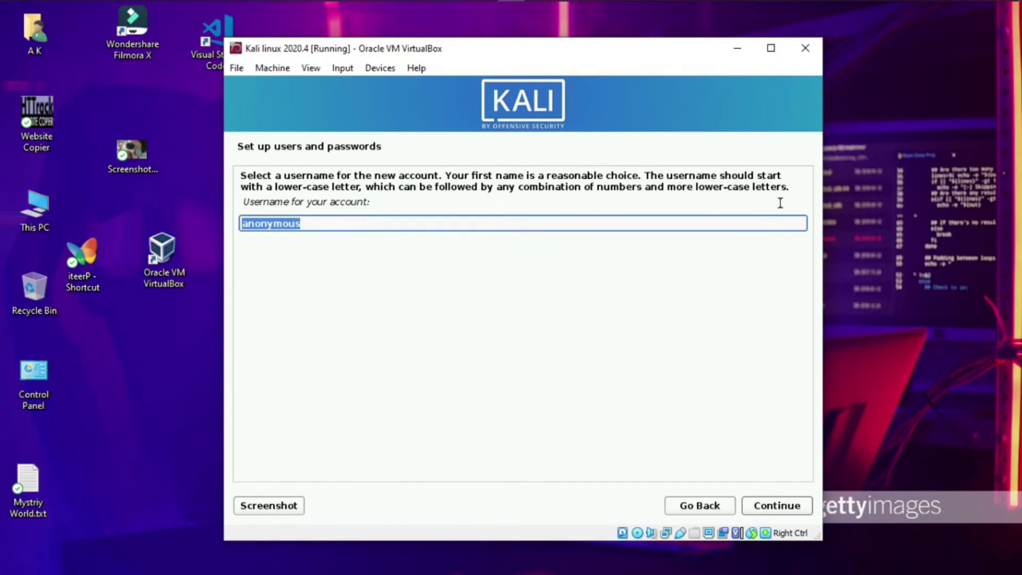
key("Return")
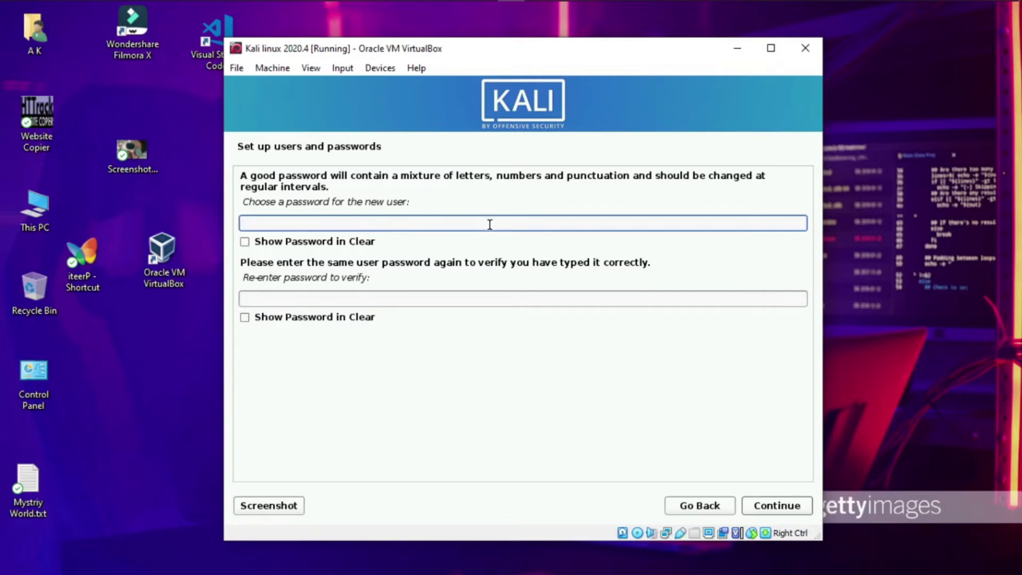
Set the account password and re-enter it to verify, with Show Password in Clear ticked
type("kali")
left_click(280, 243)
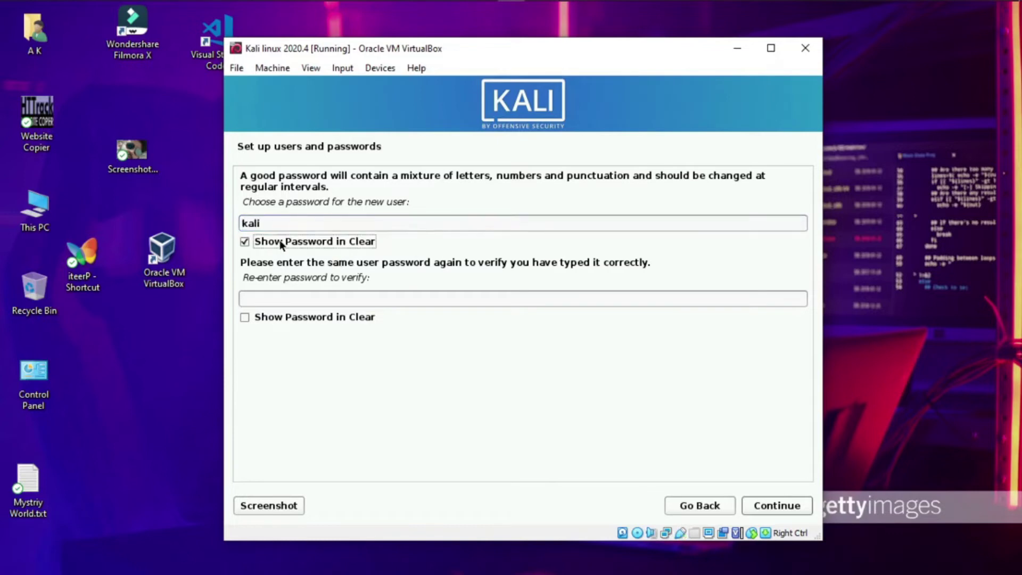
left_click(269, 318)
left_click(278, 297)
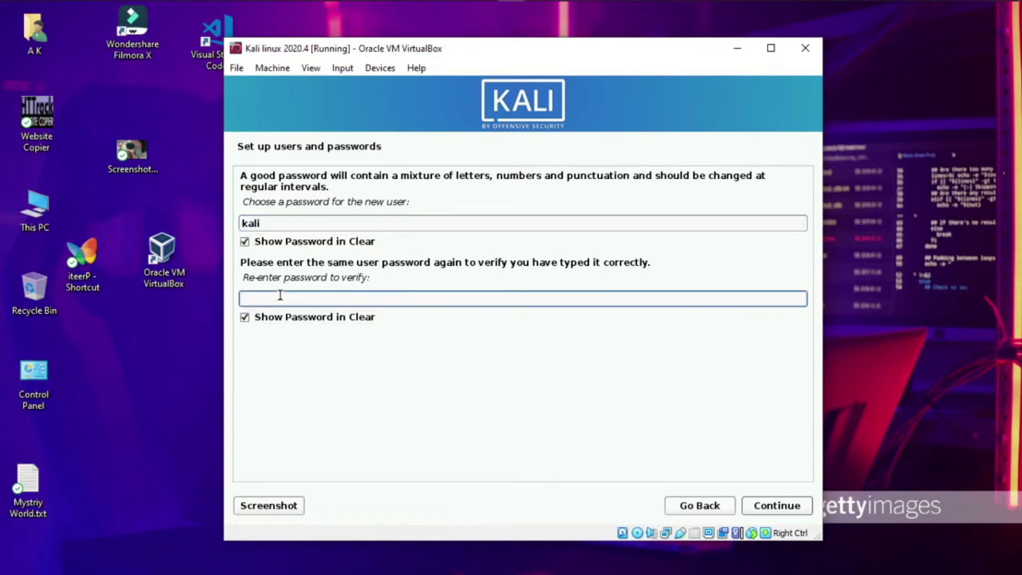
type("kali")
left_click(761, 507)
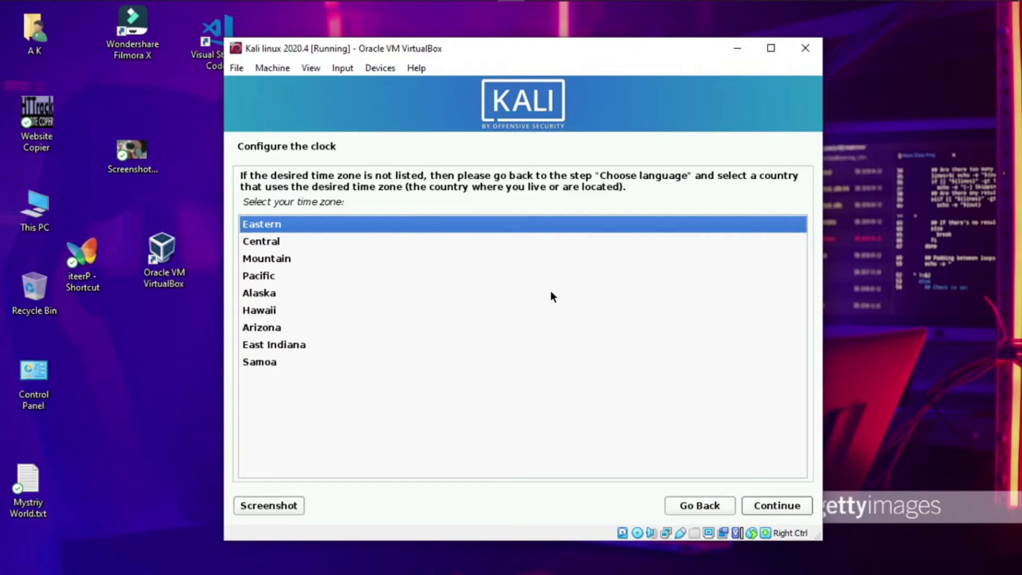
Connect the VM's network adapter and keep Eastern as the time zone
left_click(388, 68)
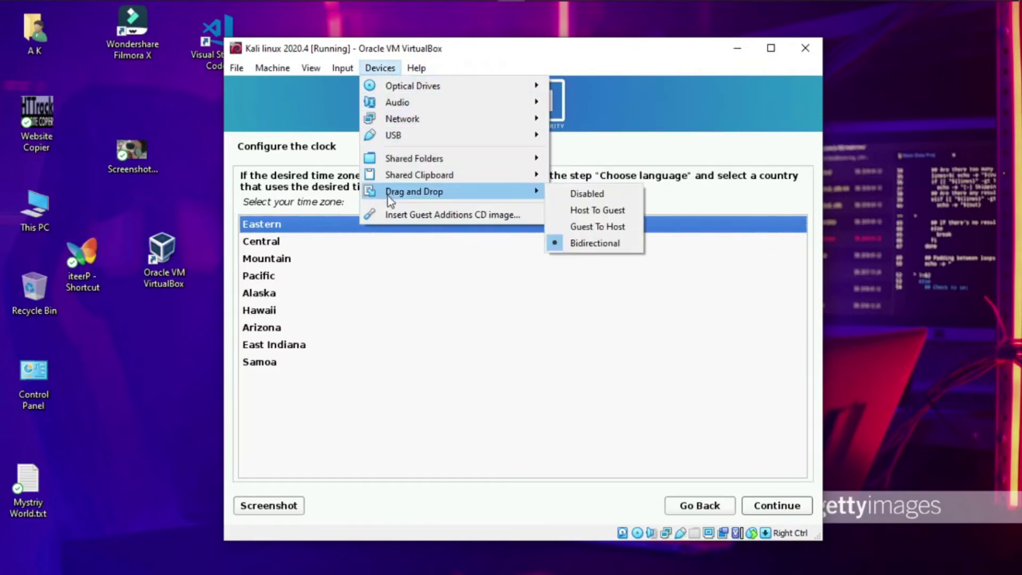
mouse_move(424, 119)
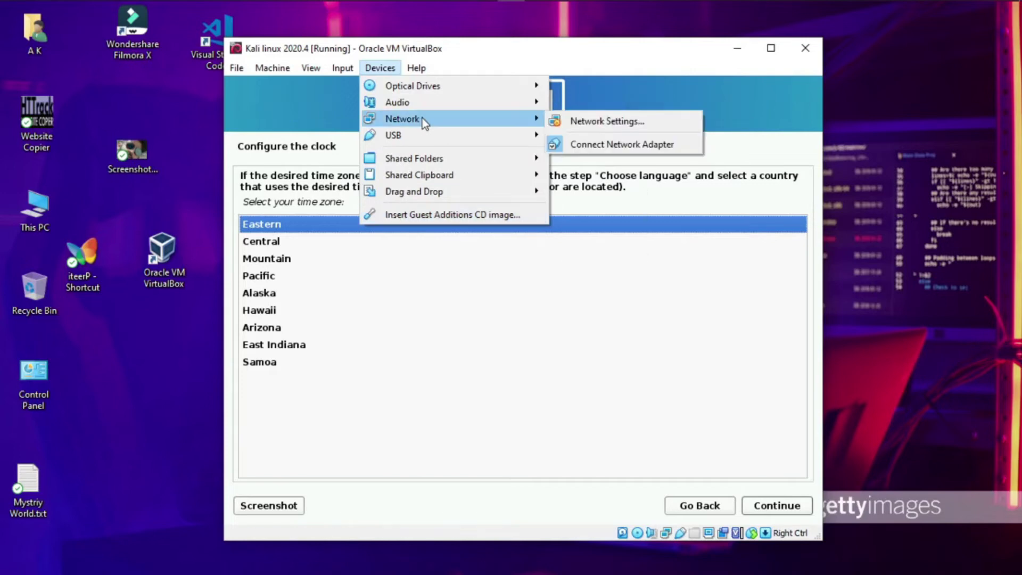
left_click(602, 145)
left_click(379, 68)
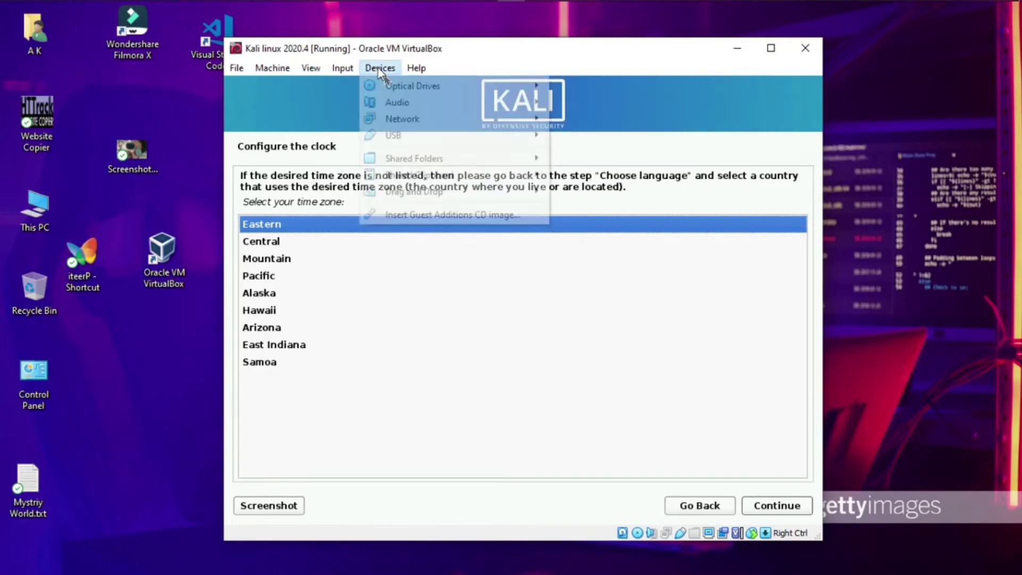
left_click(507, 272)
left_click(269, 223)
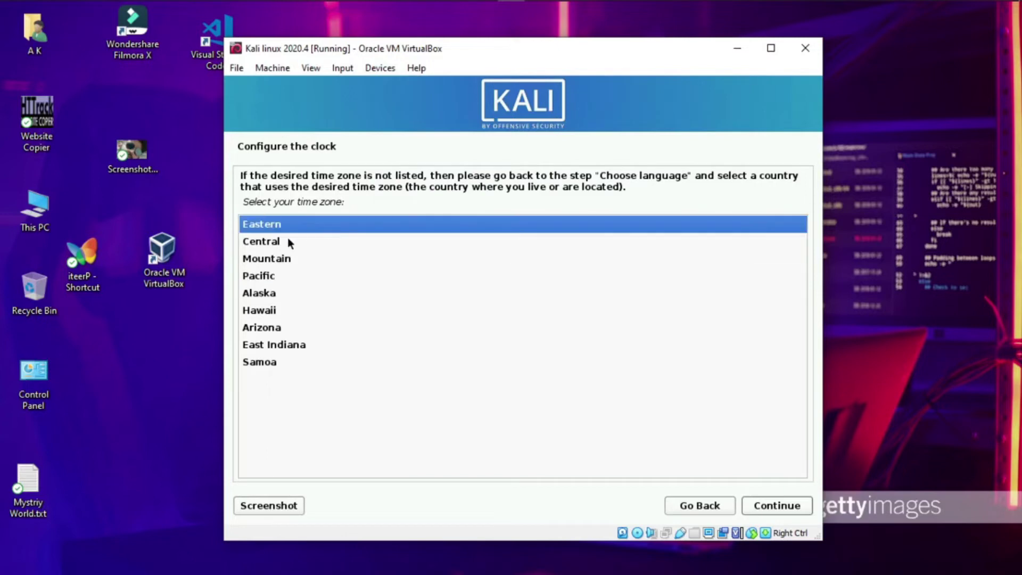
left_click(778, 511)
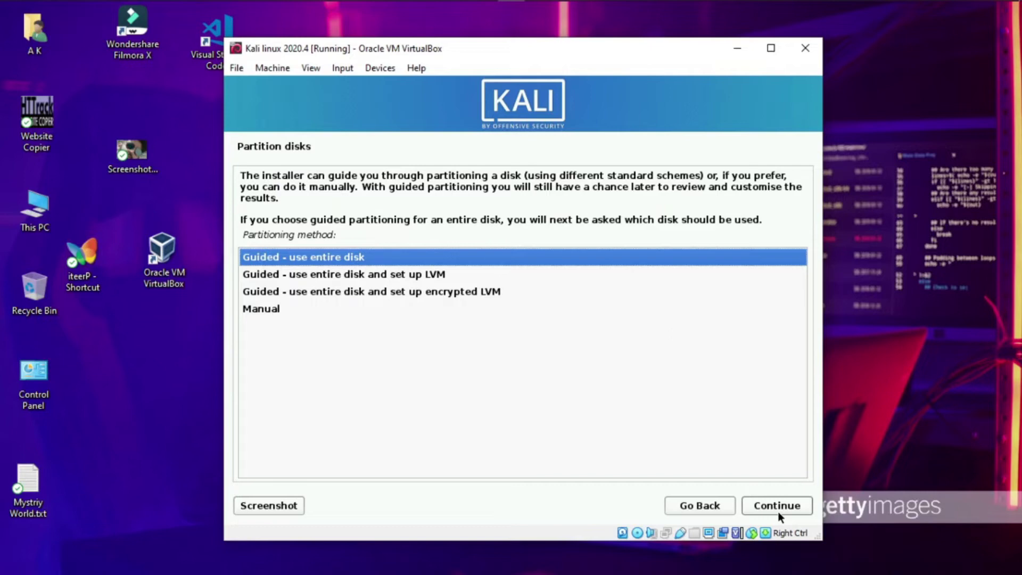
Partition the 32.2 GB disk with guided mode, putting all files in one partition
left_click(777, 512)
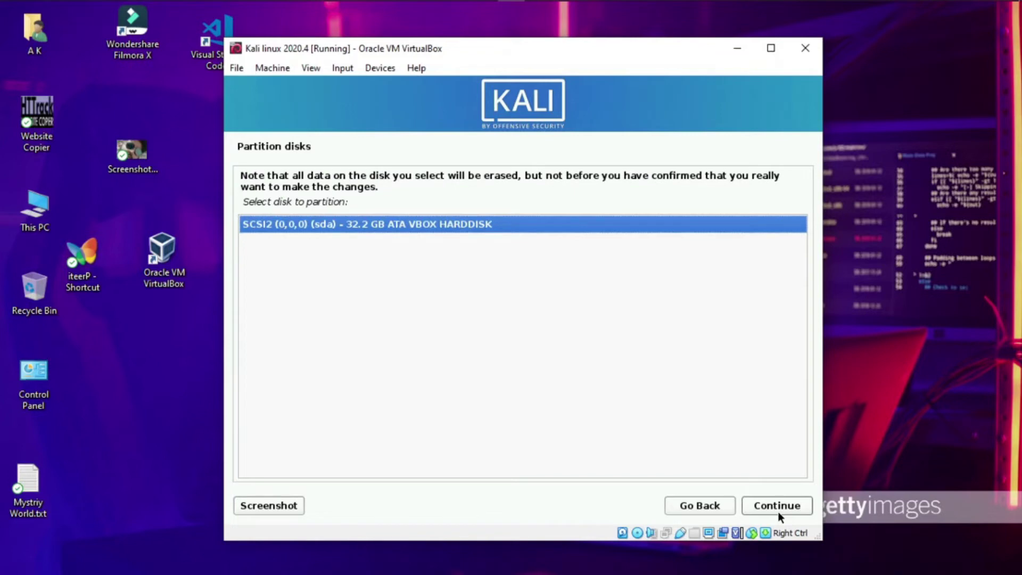
left_click(778, 512)
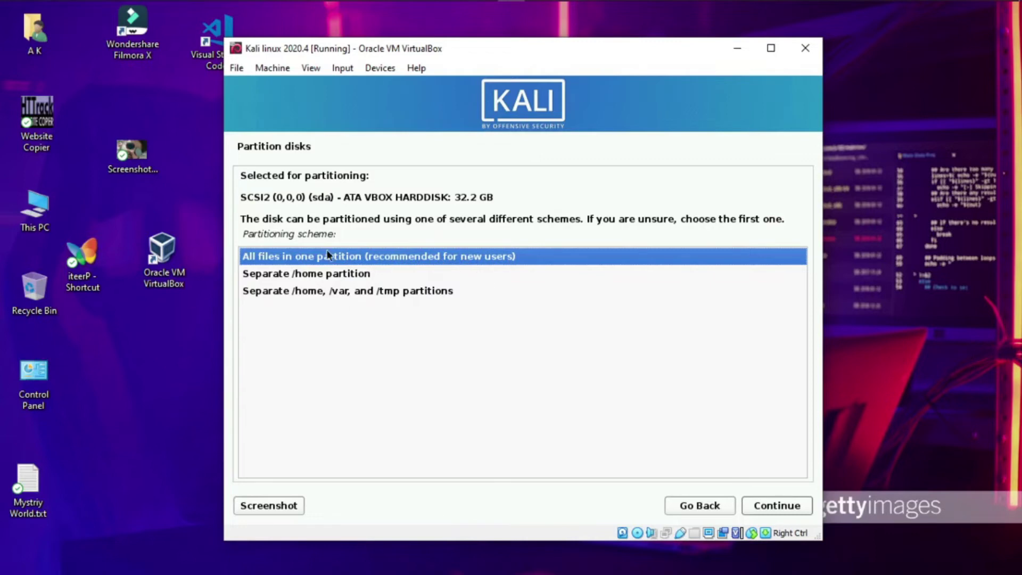
left_click(330, 296)
left_click(304, 275)
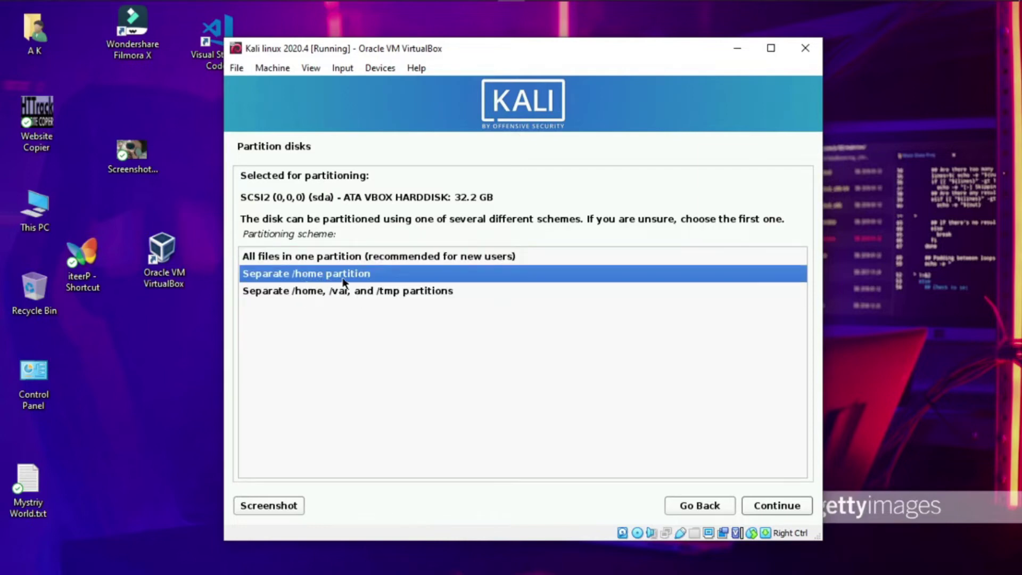
double_click(358, 256)
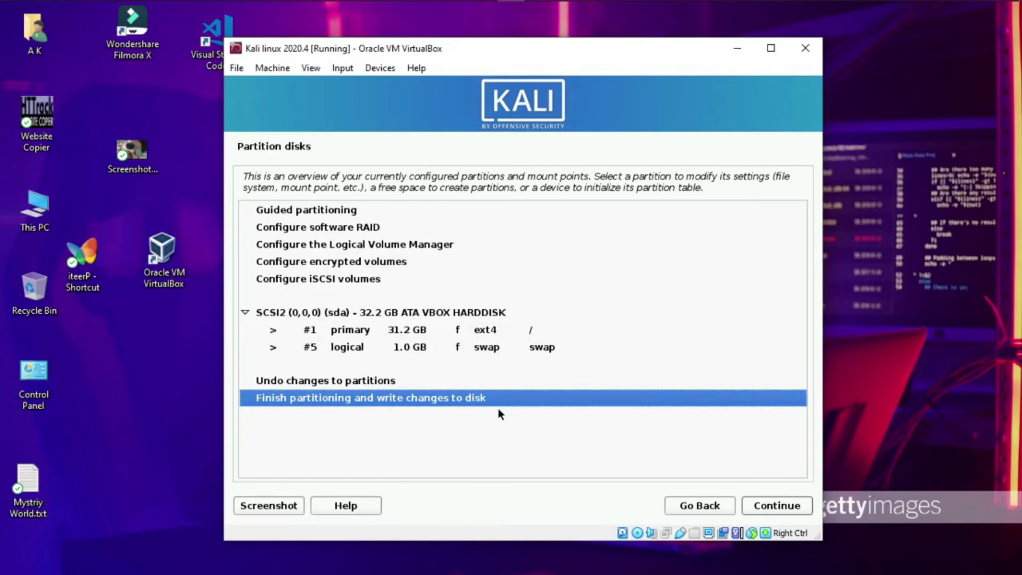
Finish partitioning and confirm Yes to write the changes to disk
key("Return")
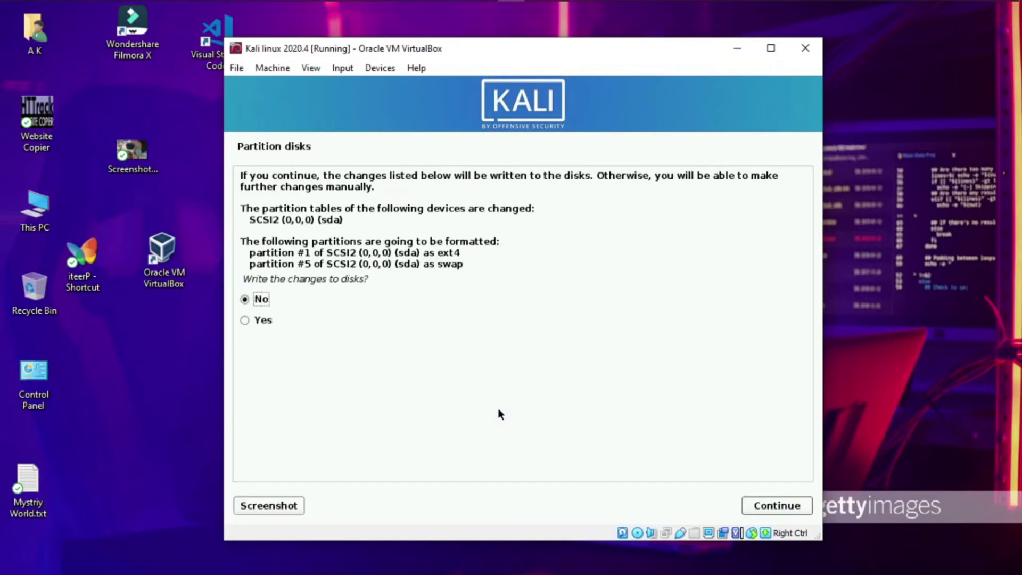
key("Down")
key("Return")
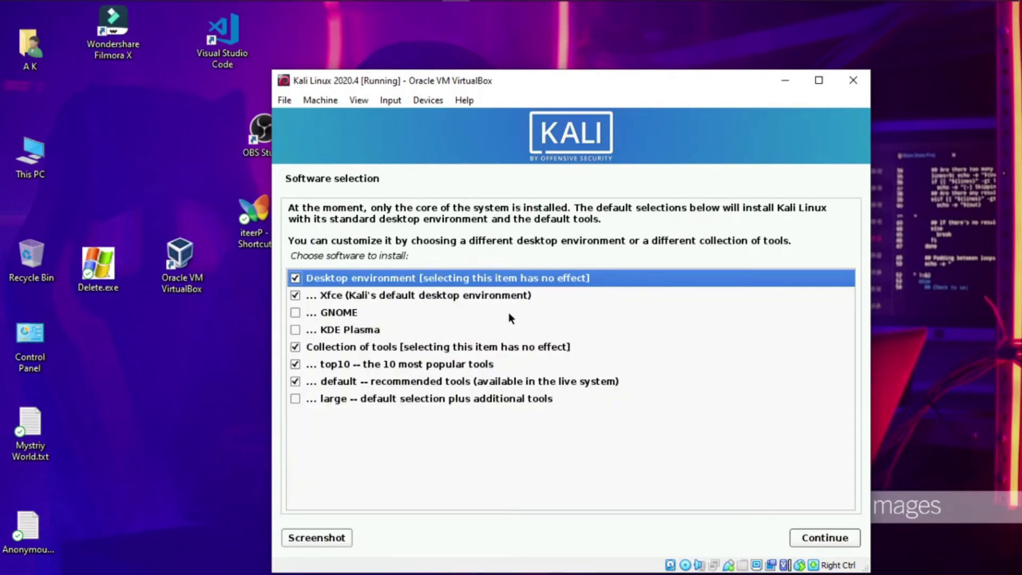
Add GNOME and the large tool collection to the software selection and begin installing
left_click(296, 312)
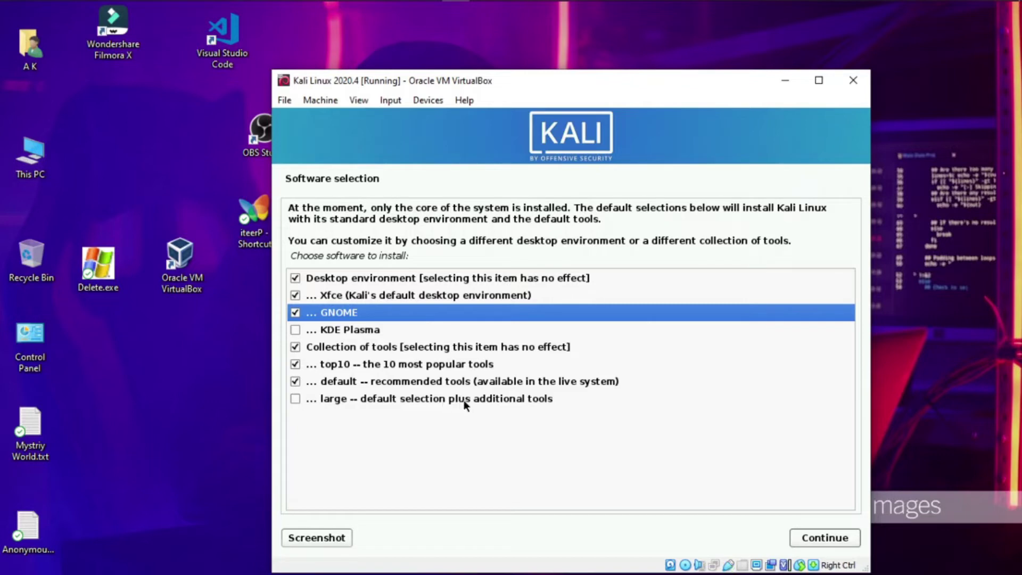
left_click(313, 401)
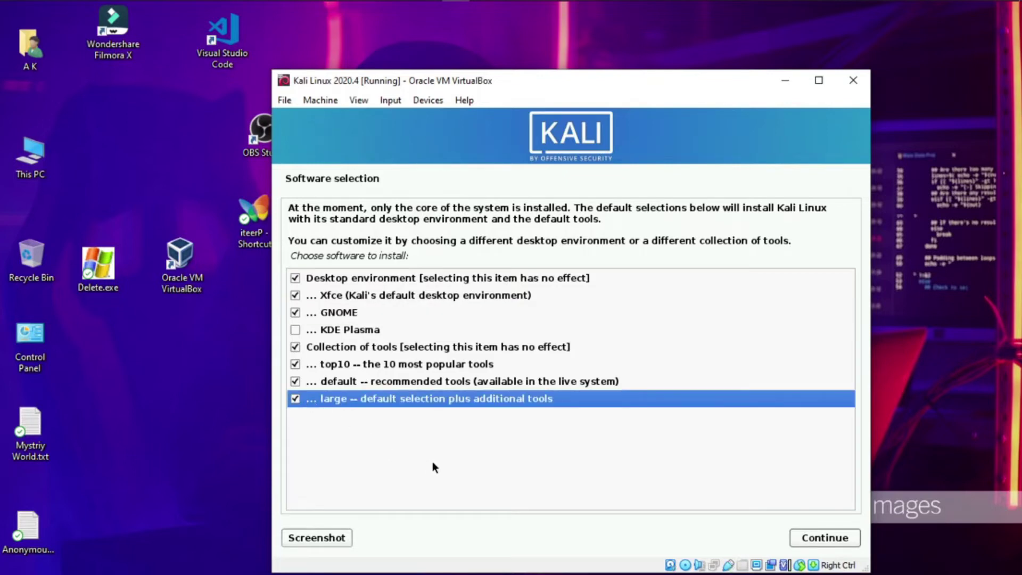
left_click(816, 538)
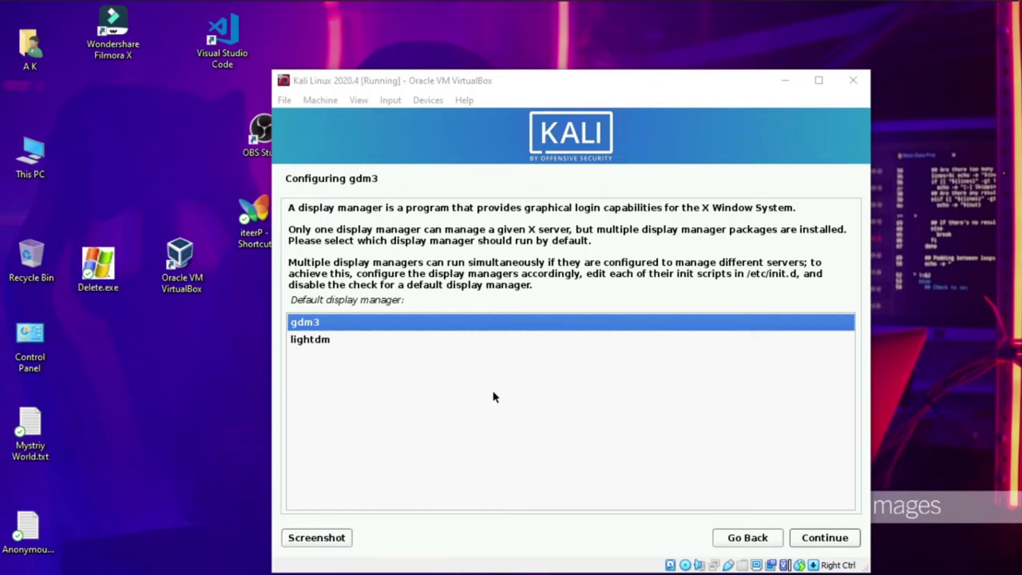
Keep gdm3 as the default display manager
key("Return")
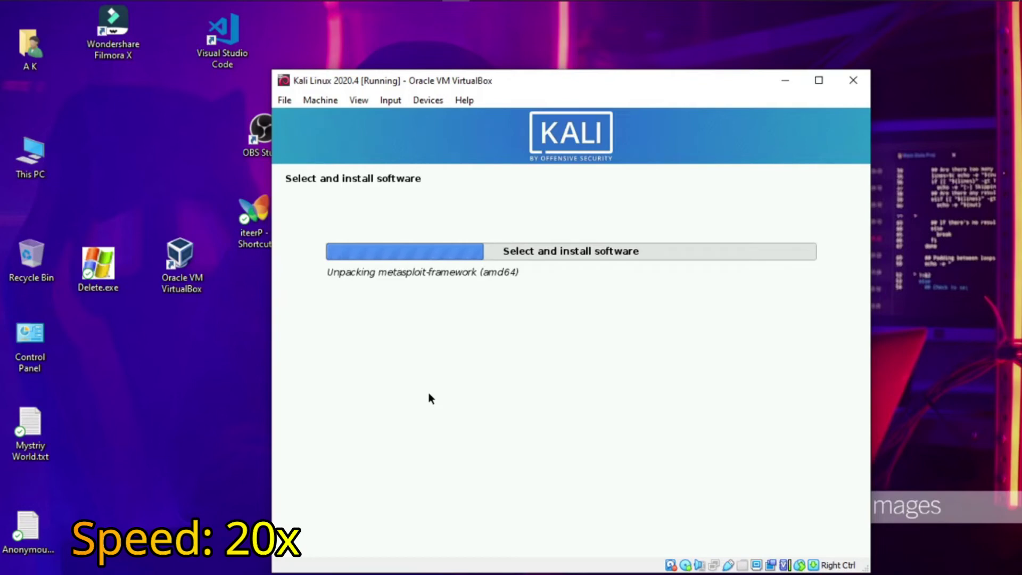
Move the VirtualBox window to the right while the software installation finishes
left_click(923, 302)
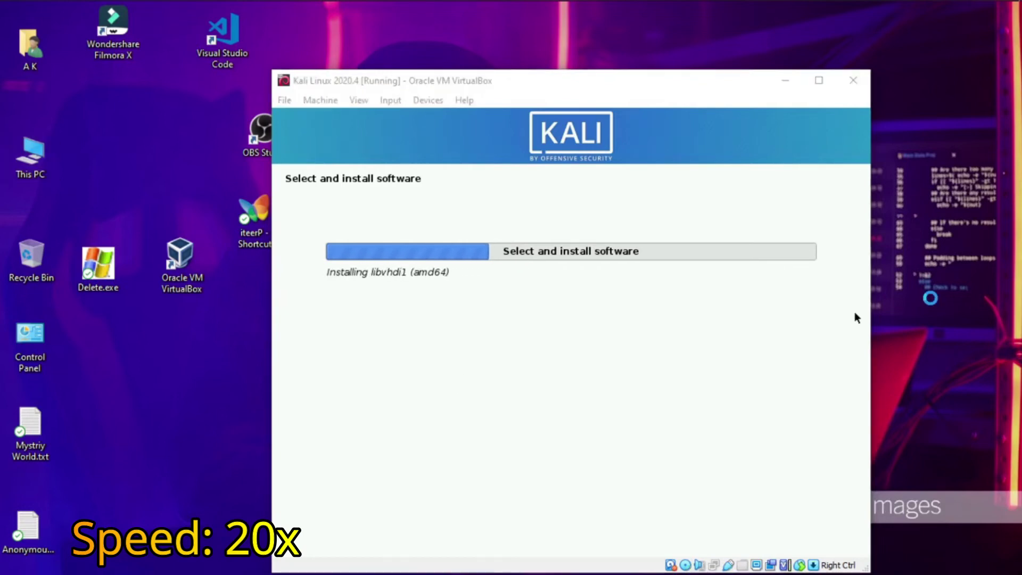
left_click_drag(696, 74, 775, 76)
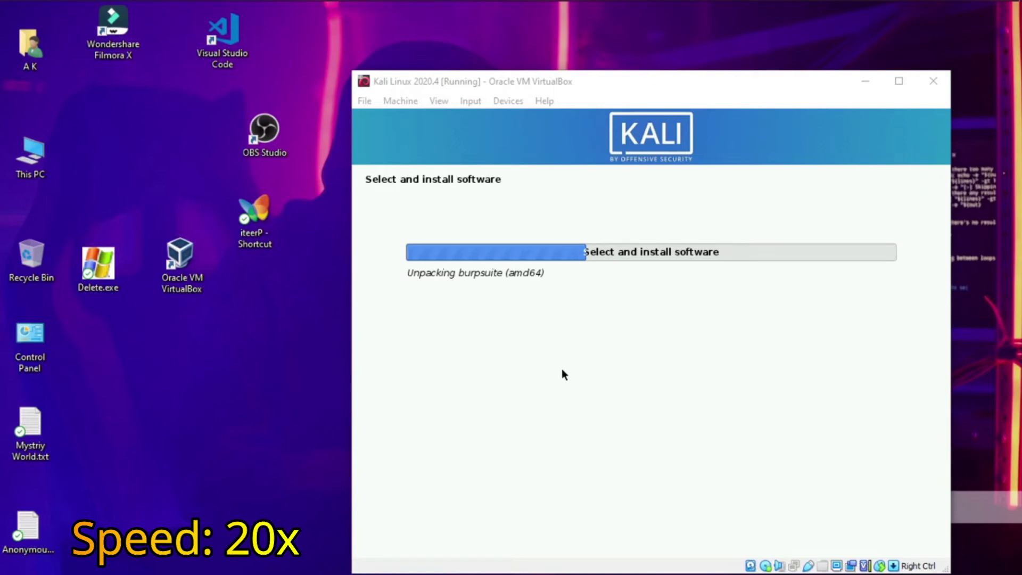
double_click(238, 359)
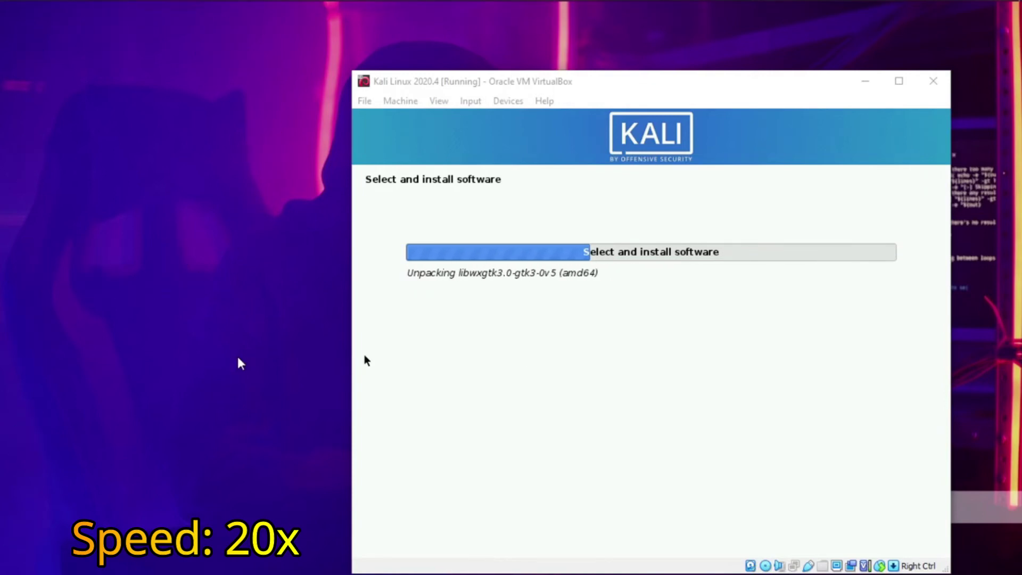
double_click(238, 363)
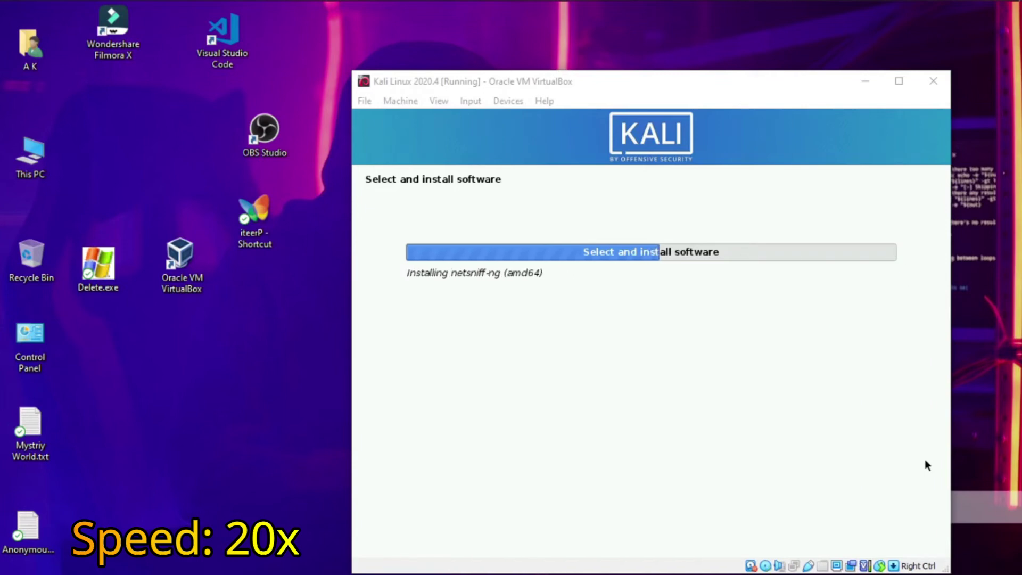
double_click(327, 117)
double_click(327, 117)
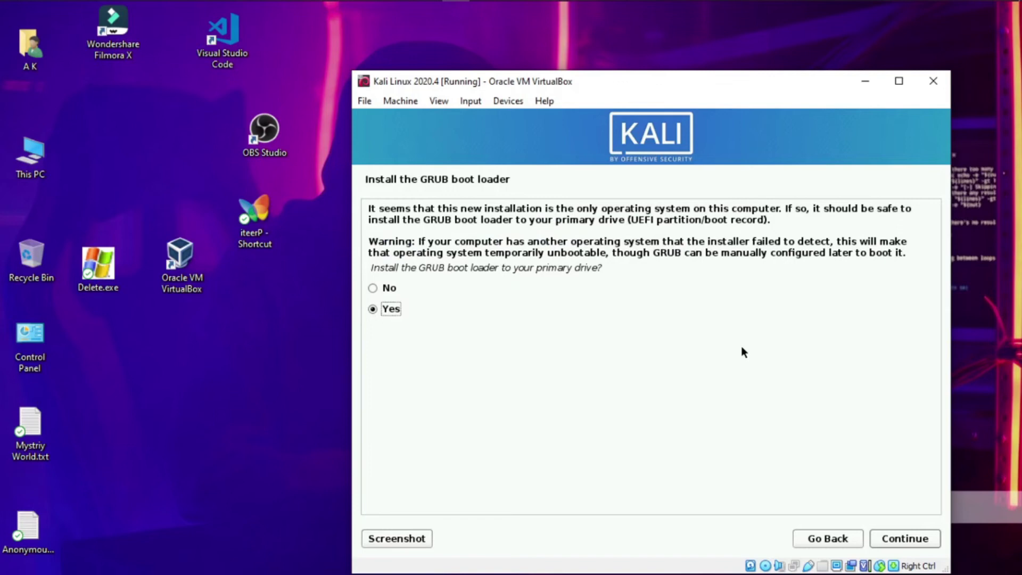
Install the GRUB boot loader onto /dev/sda
key("Return")
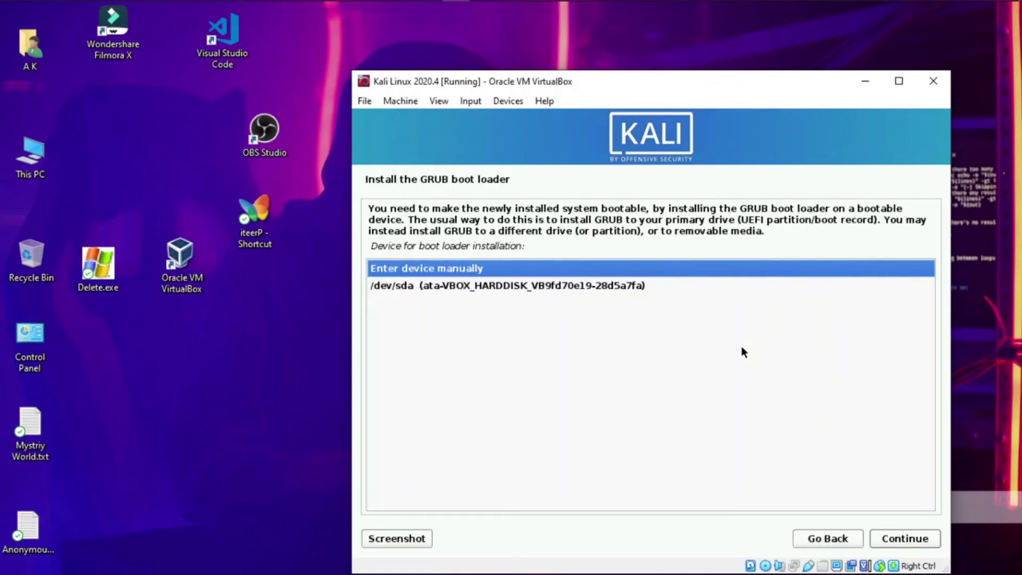
key("Down")
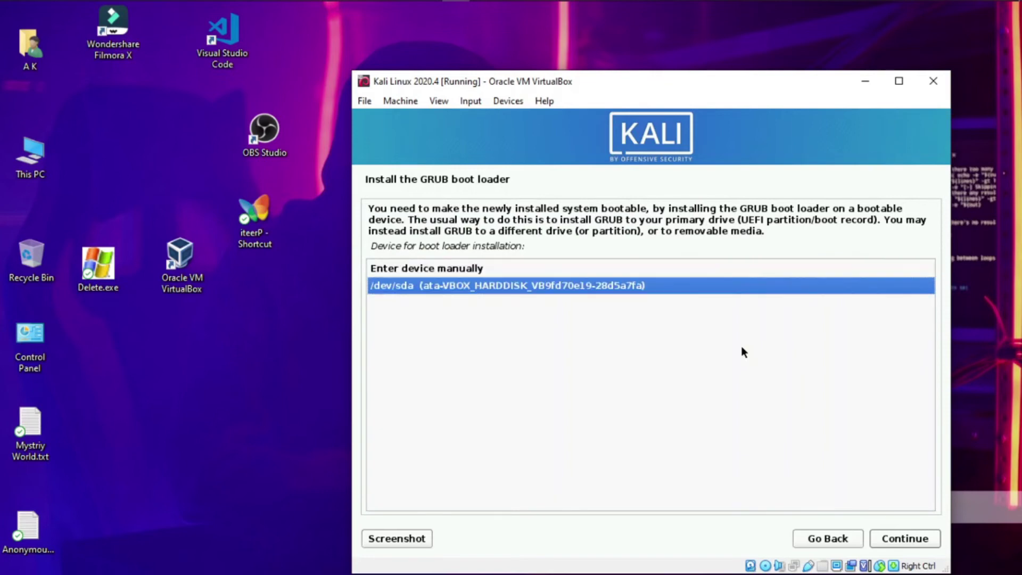
key("Return")
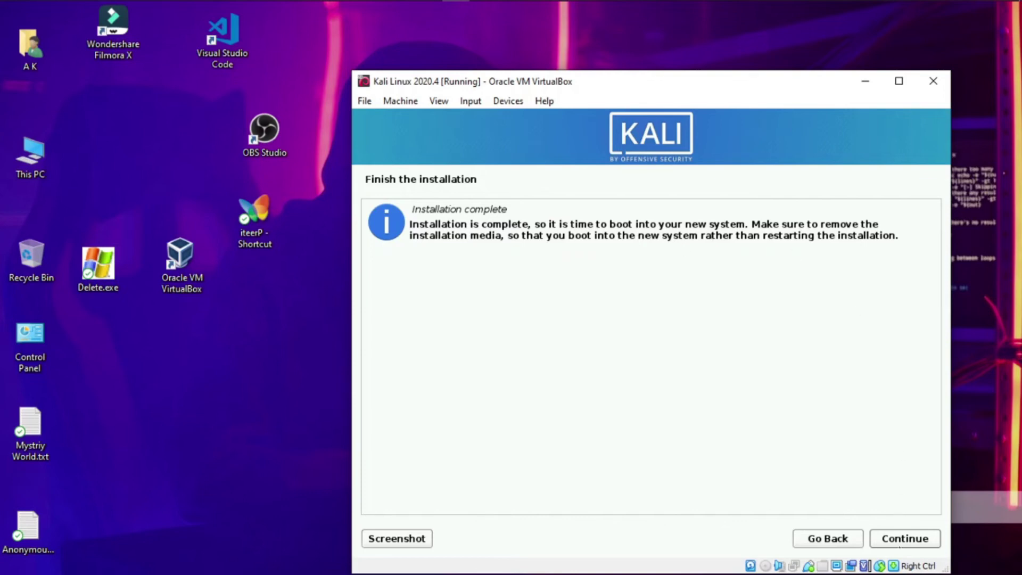
Continue past Installation complete and dismiss the mouse integration notice while Kali reboots
left_click(900, 541)
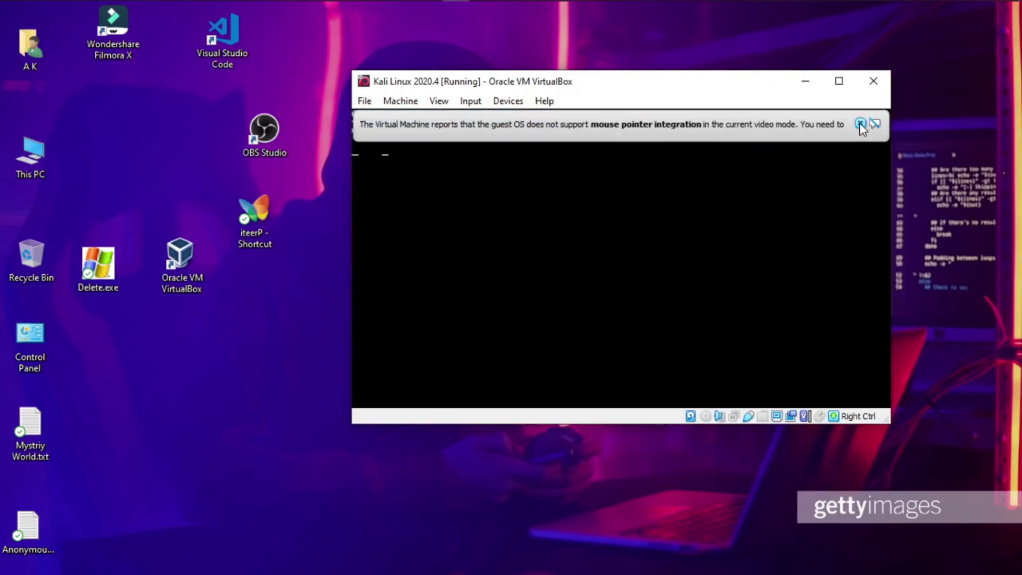
left_click(802, 123)
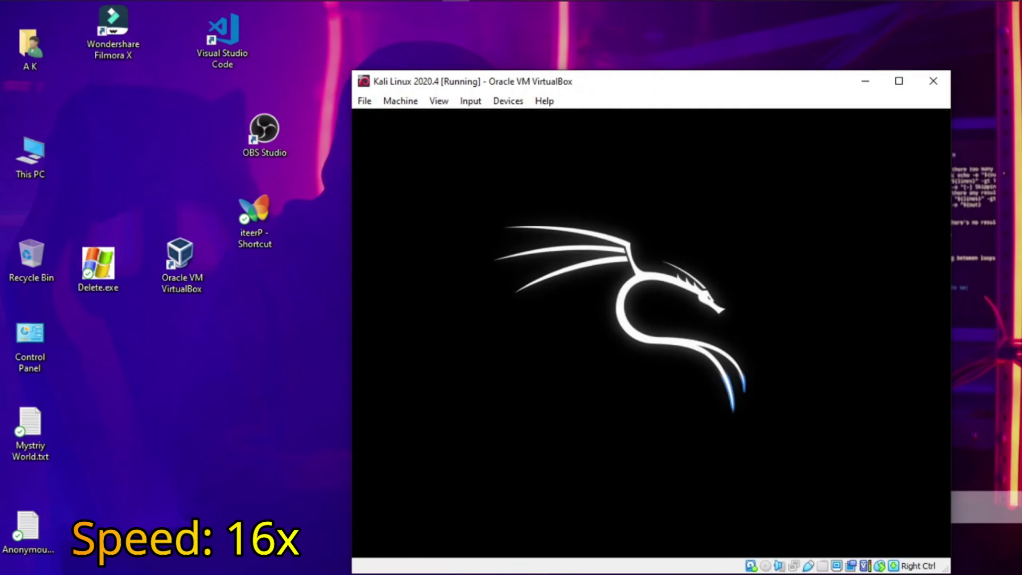
left_click(841, 42)
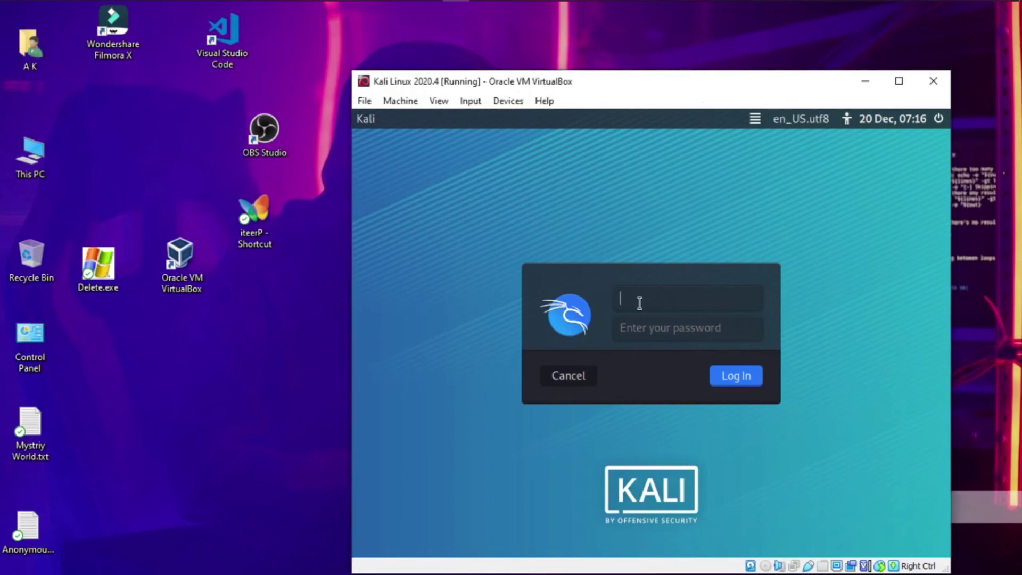
Log in to Kali with the new account's username and password
type("anonymousthing")
key("BackSpace")
type("kgs")
left_click(663, 333)
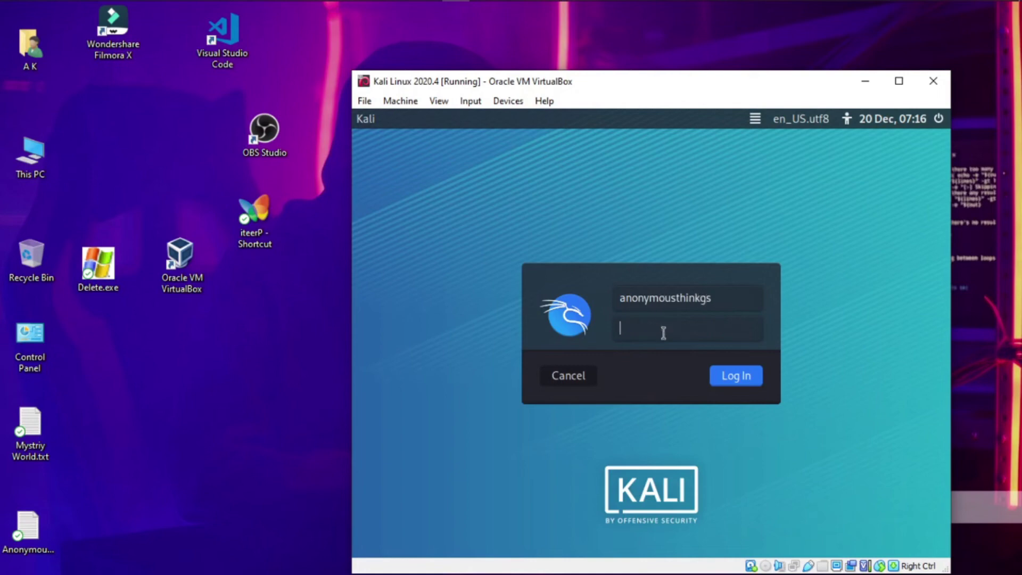
key("Caps_Lock")
type("•")
key("Caps_Lock")
type("•••")
left_click(753, 385)
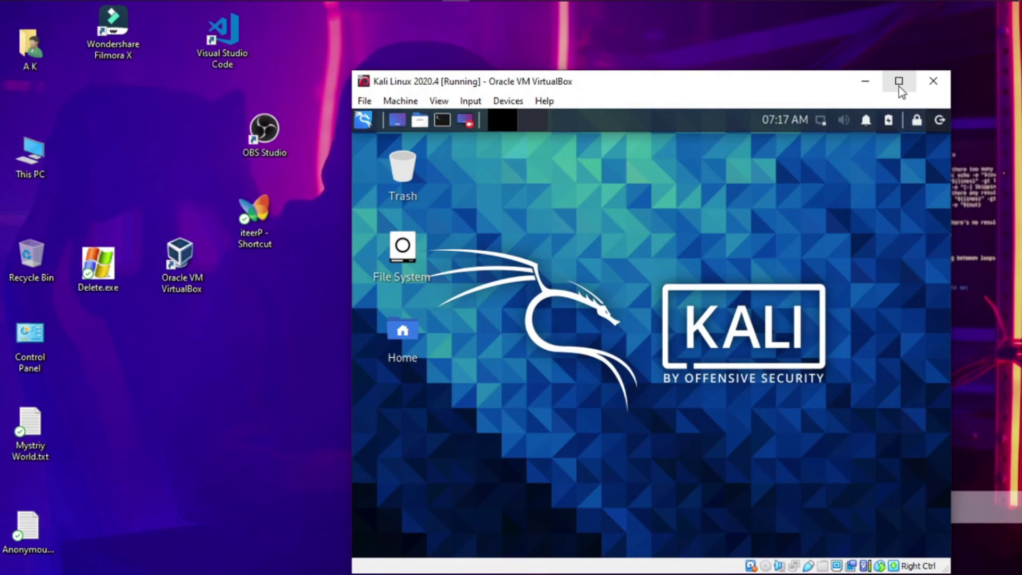
Maximize the Kali VM window and connect its network adapter from the Devices > Network menu
left_click(899, 82)
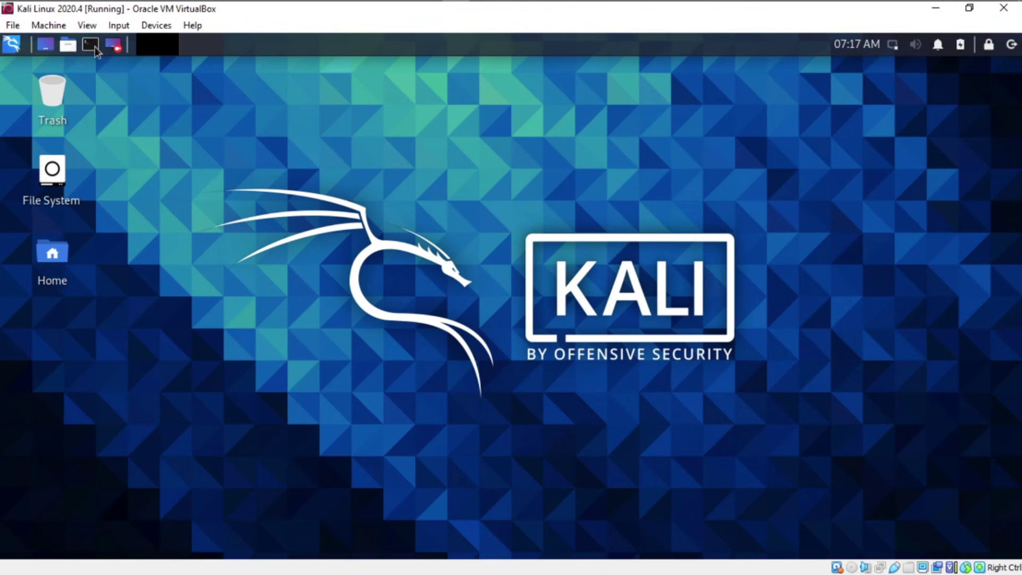
left_click(151, 26)
mouse_move(172, 63)
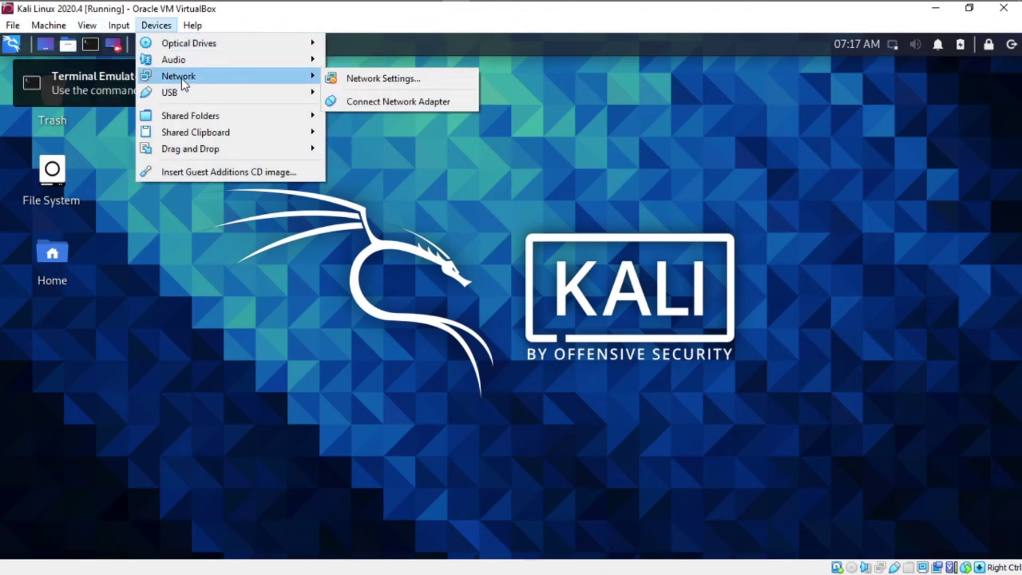
left_click(357, 99)
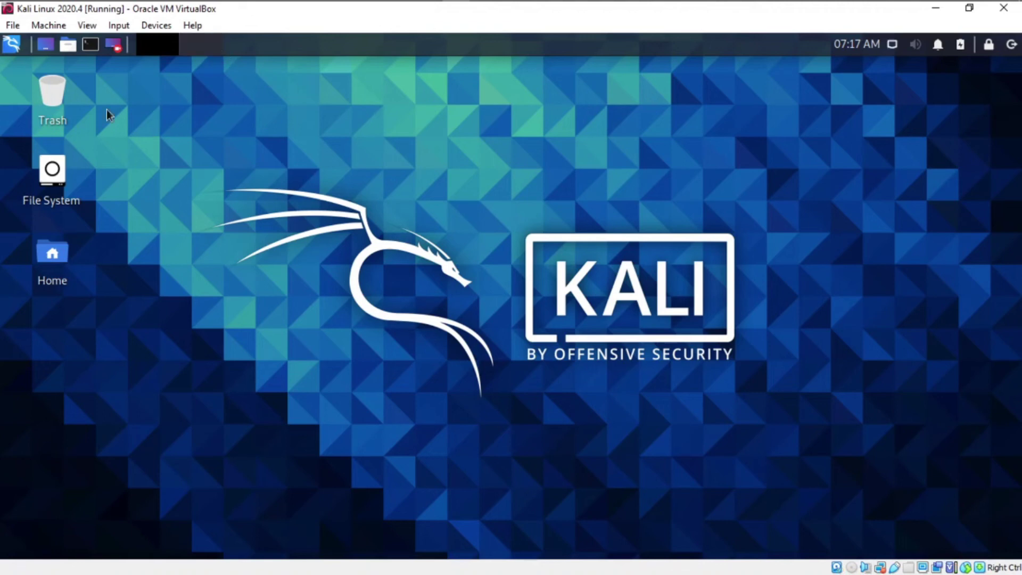
Launch Terminal Emulator from the Kali menu and clear the stray characters at the prompt
left_click(11, 46)
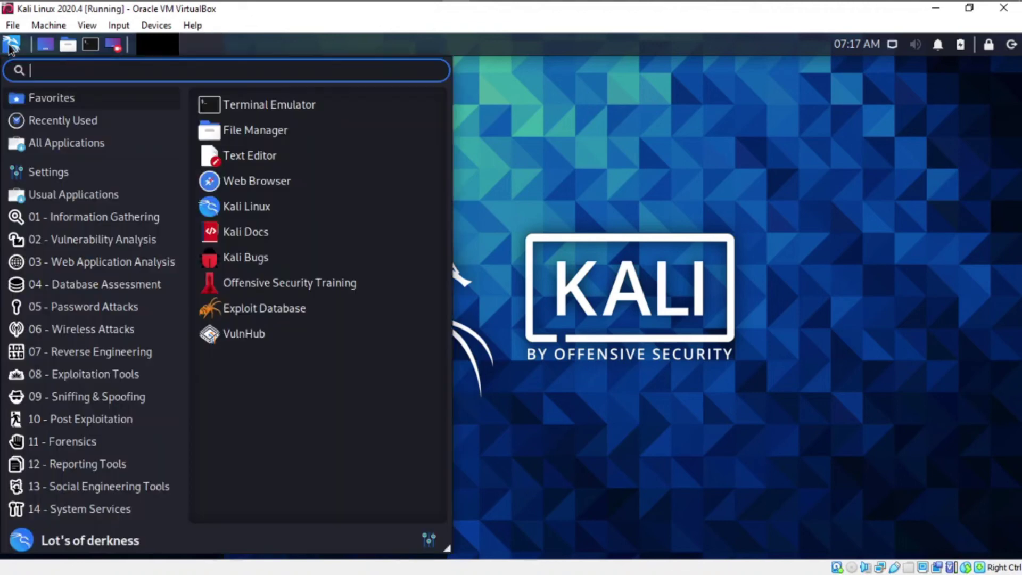
left_click(250, 106)
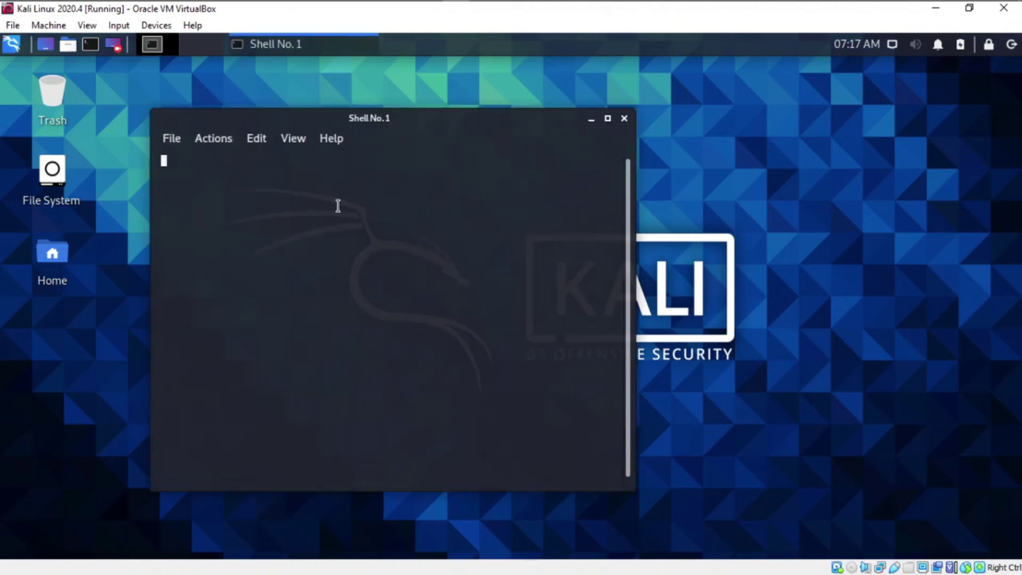
type("sy")
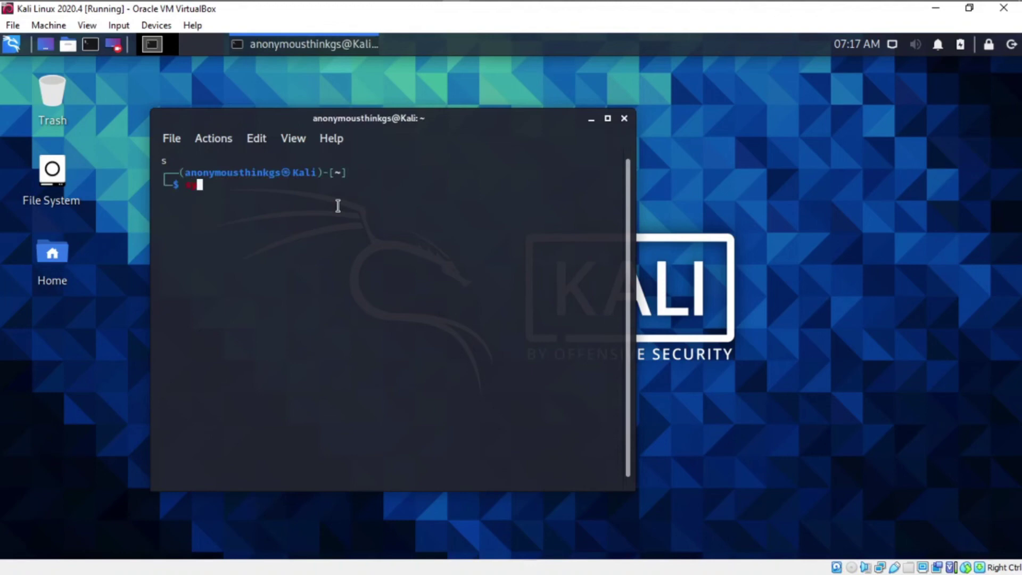
key("BackSpace")
key("BackSpace")
In the terminal preferences, set the GreenOnBlack colour scheme and 10% terminal transparency
left_click(173, 140)
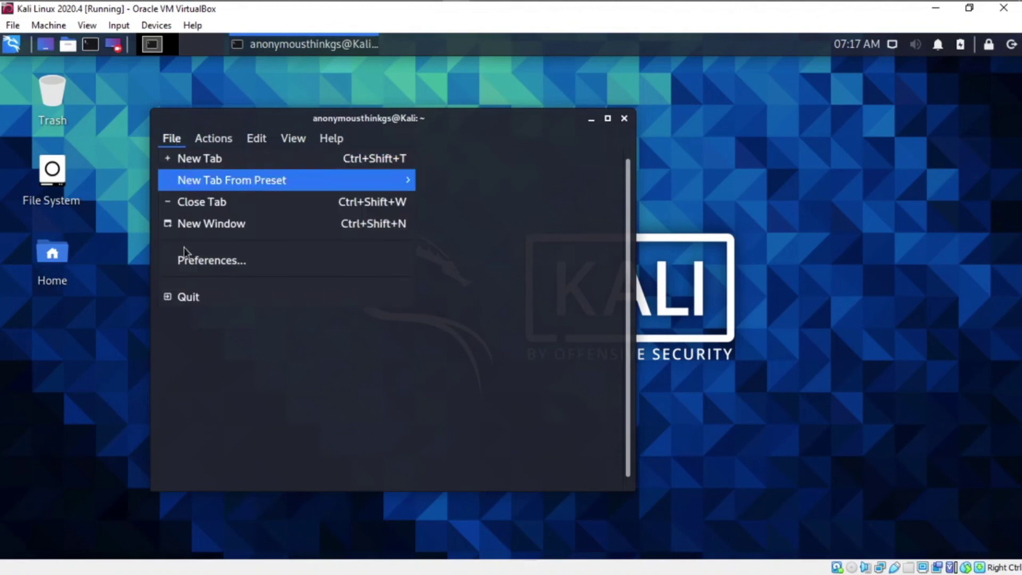
left_click(211, 251)
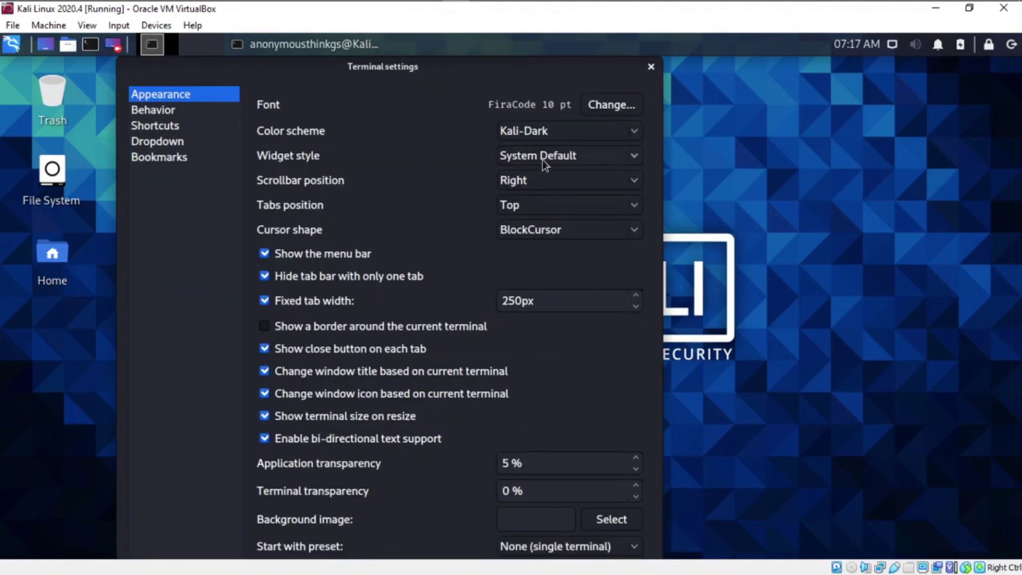
left_click(548, 139)
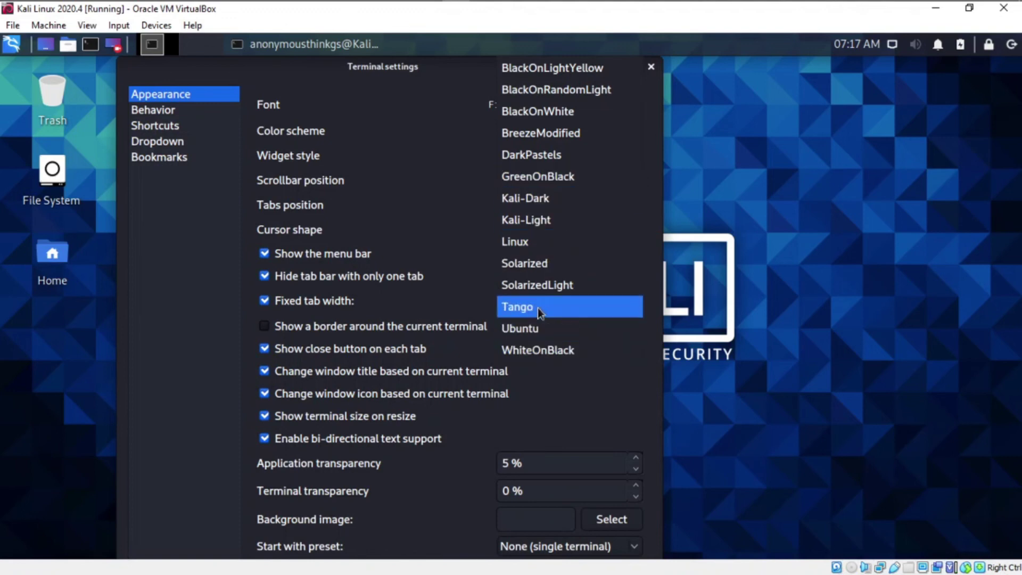
left_click(536, 177)
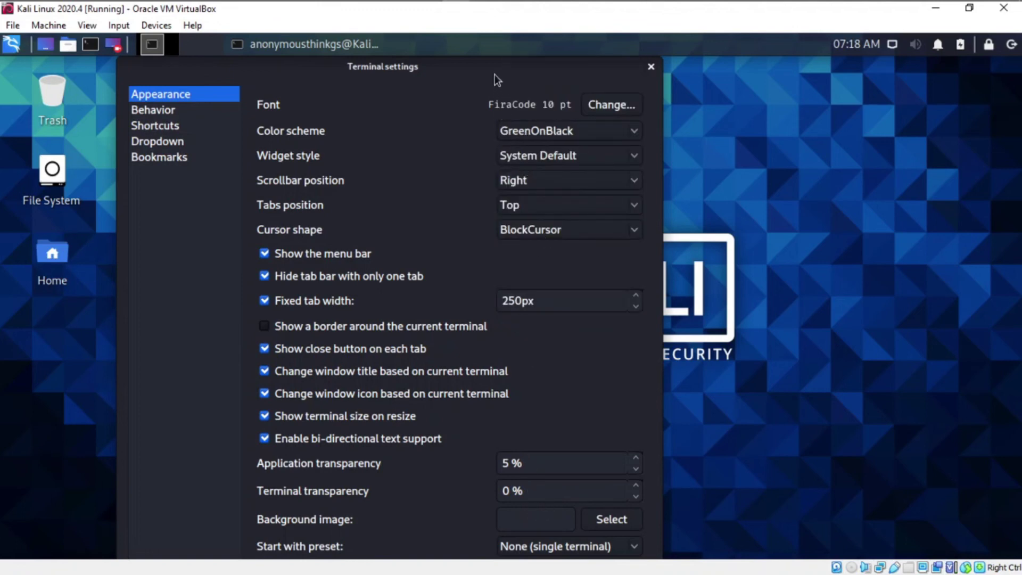
left_click_drag(494, 80, 701, 40)
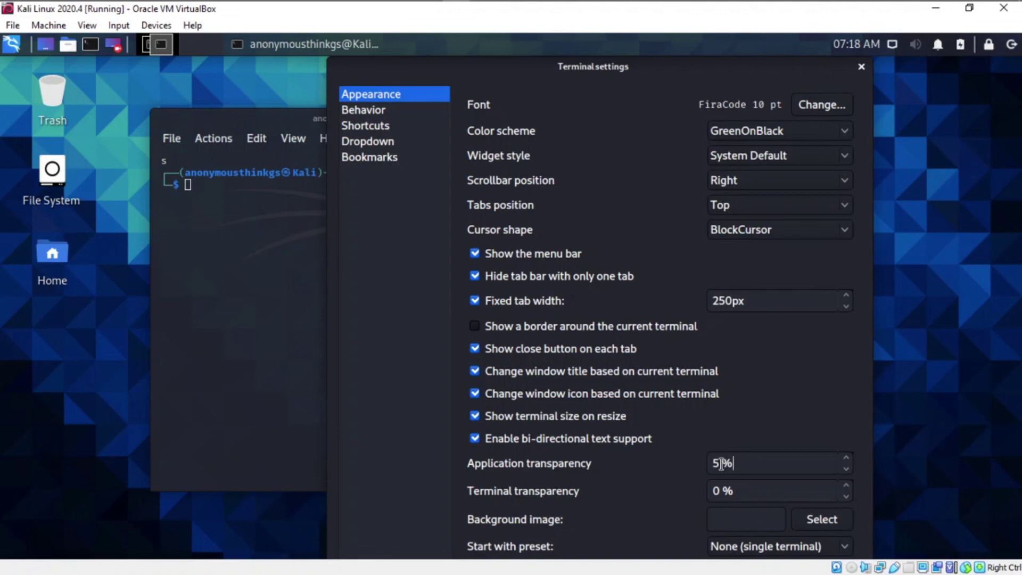
left_click(721, 493)
type("10")
left_click_drag(721, 75, 713, 35)
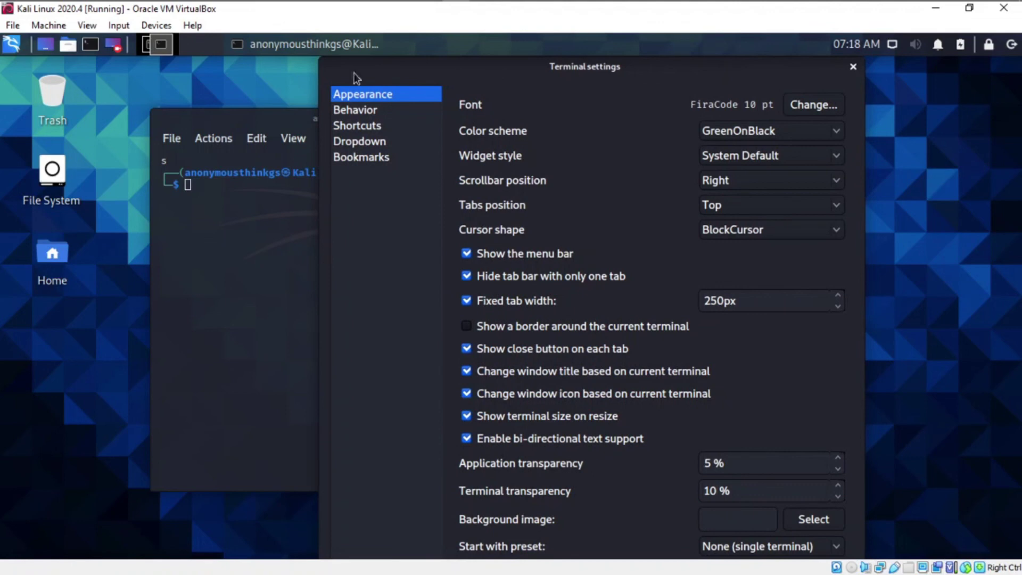
Switch the VM to full-screen mode and apply the terminal settings
left_click(87, 25)
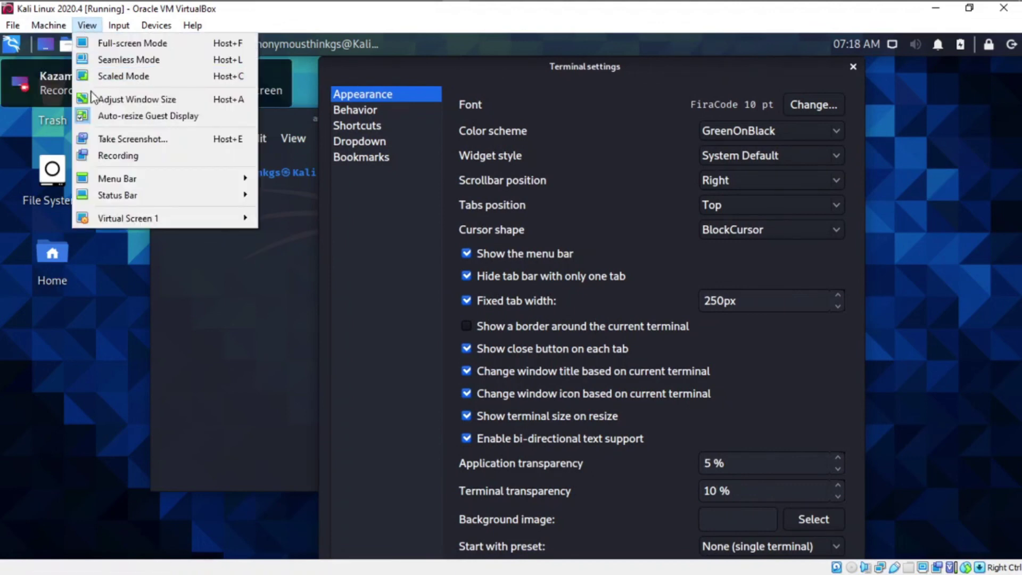
left_click(124, 43)
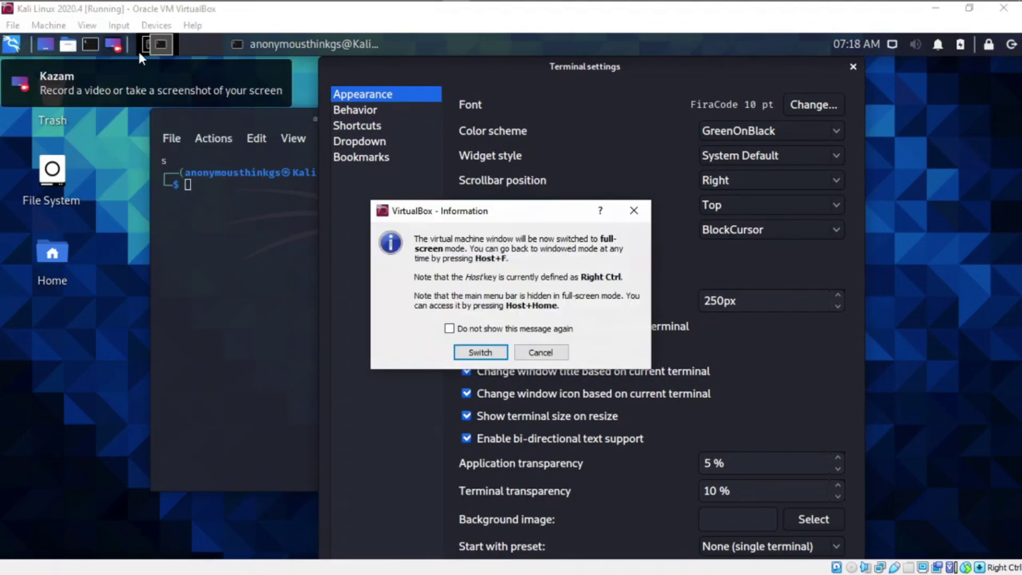
left_click(480, 352)
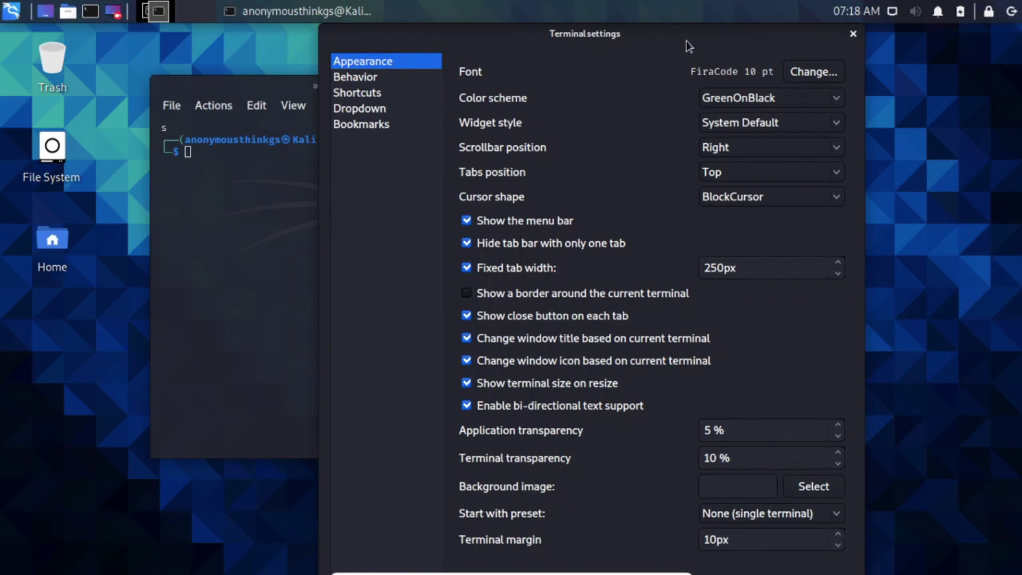
left_click_drag(685, 41, 641, 3)
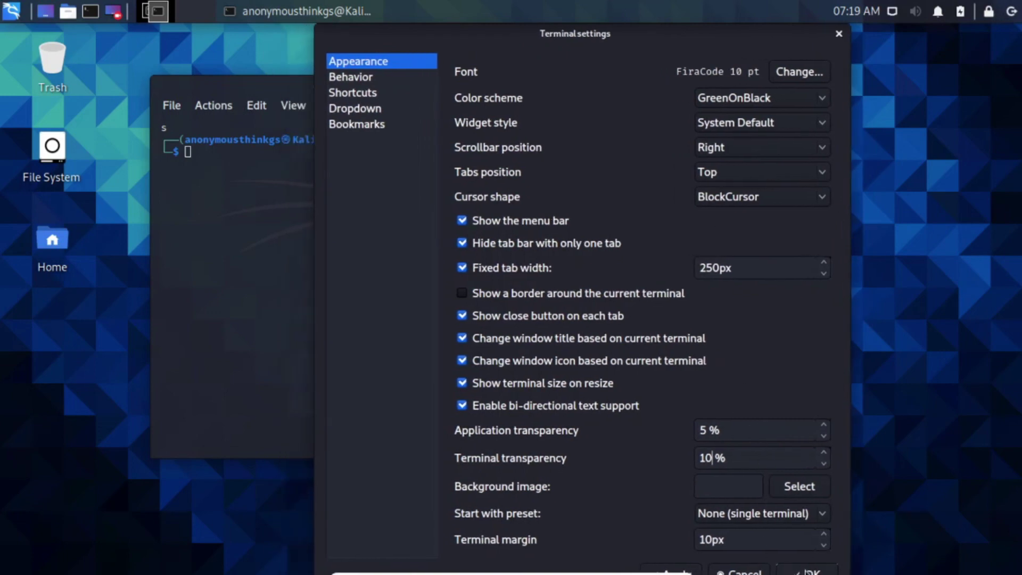
key("Return")
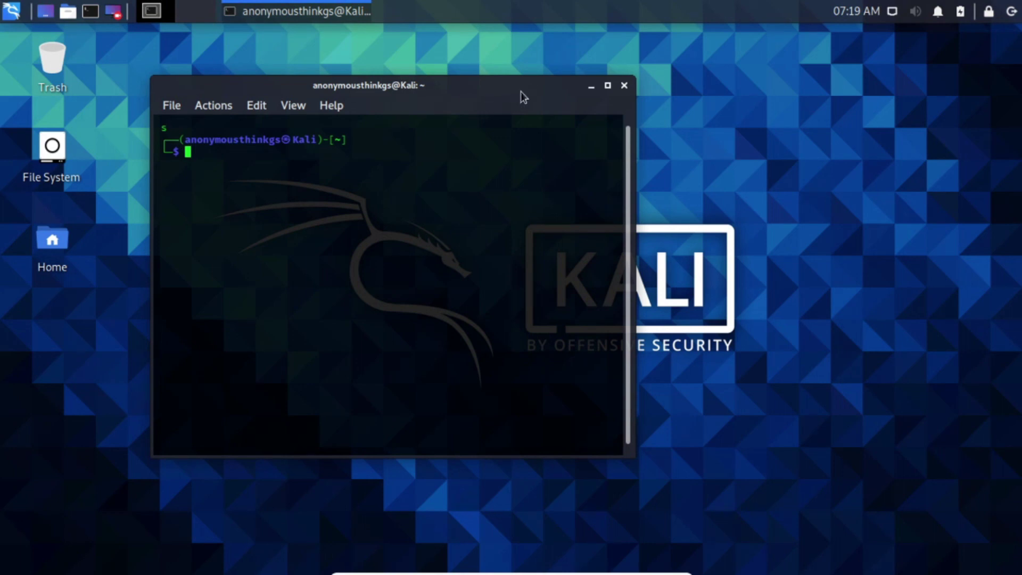
Run 'sudo apt-get update' in the centred terminal and authenticate with the sudo password
left_click_drag(464, 96, 569, 92)
type("su")
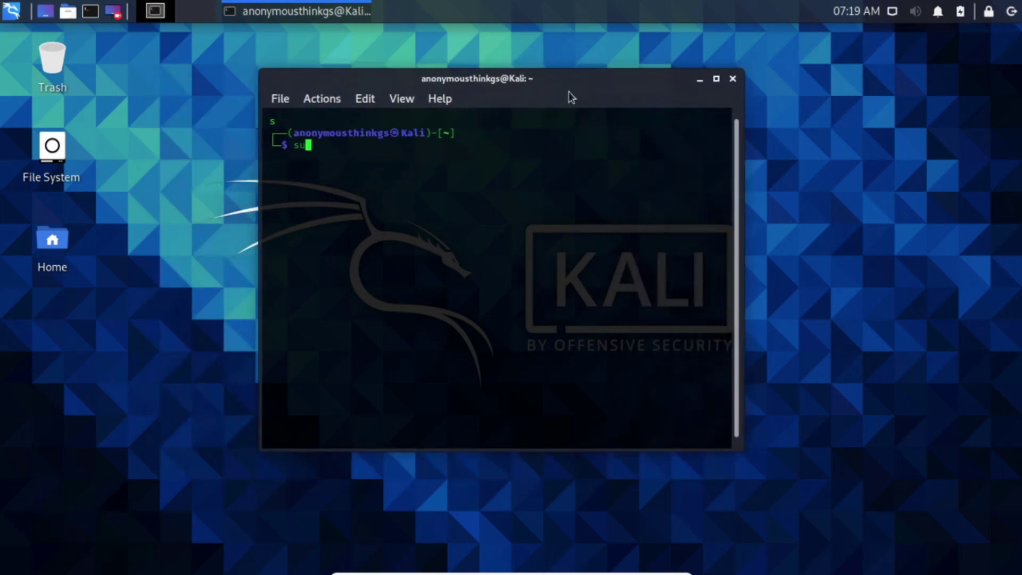
type("do apt i")
key("BackSpace")
key("BackSpace")
key("BackSpace")
type("-get update")
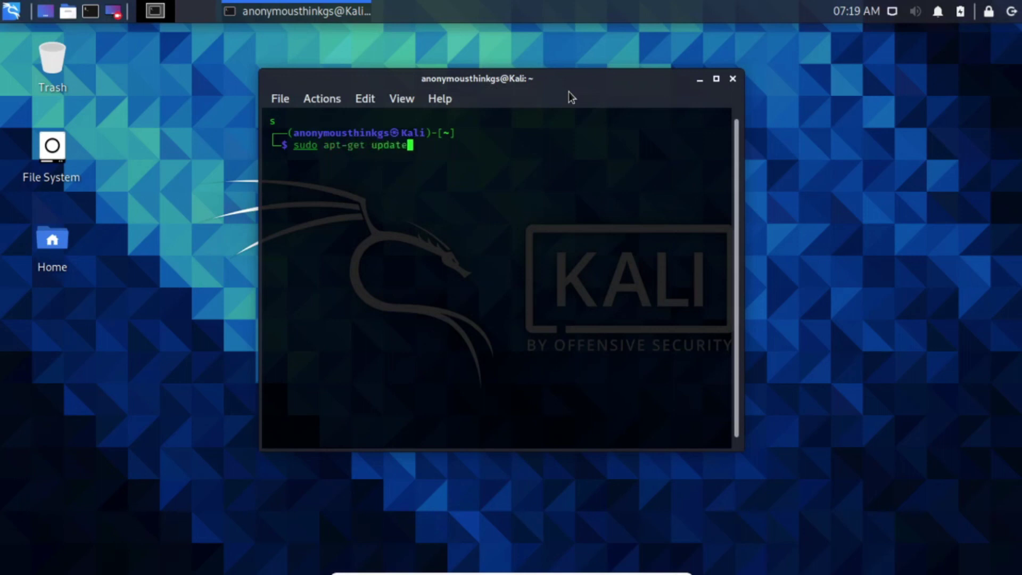
key("Return")
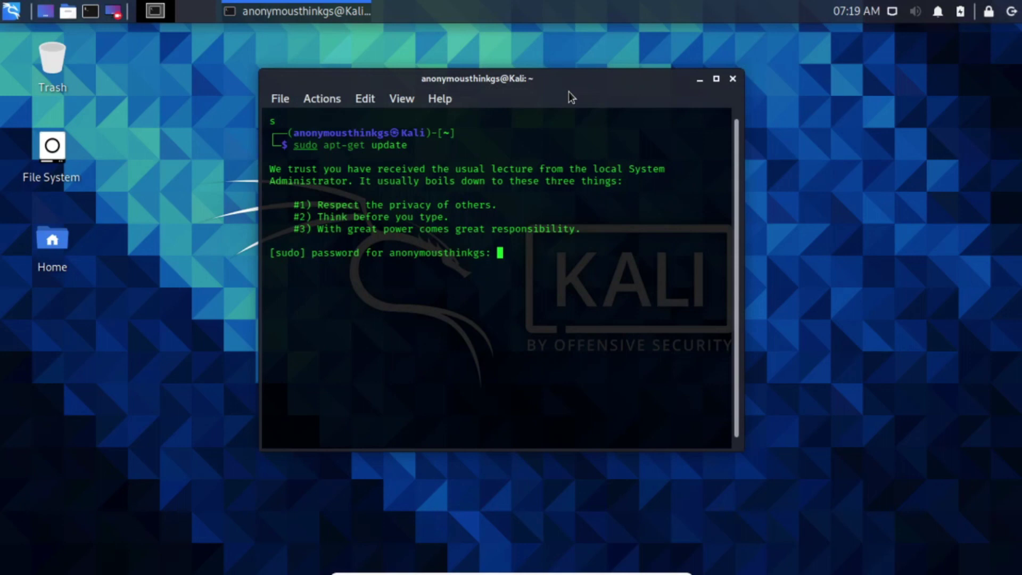
key("Return")
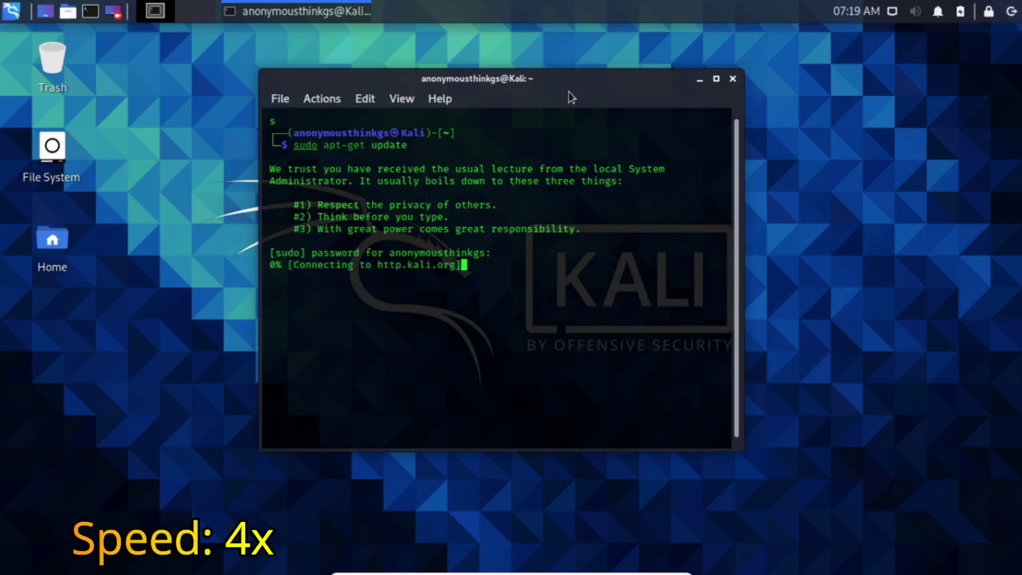